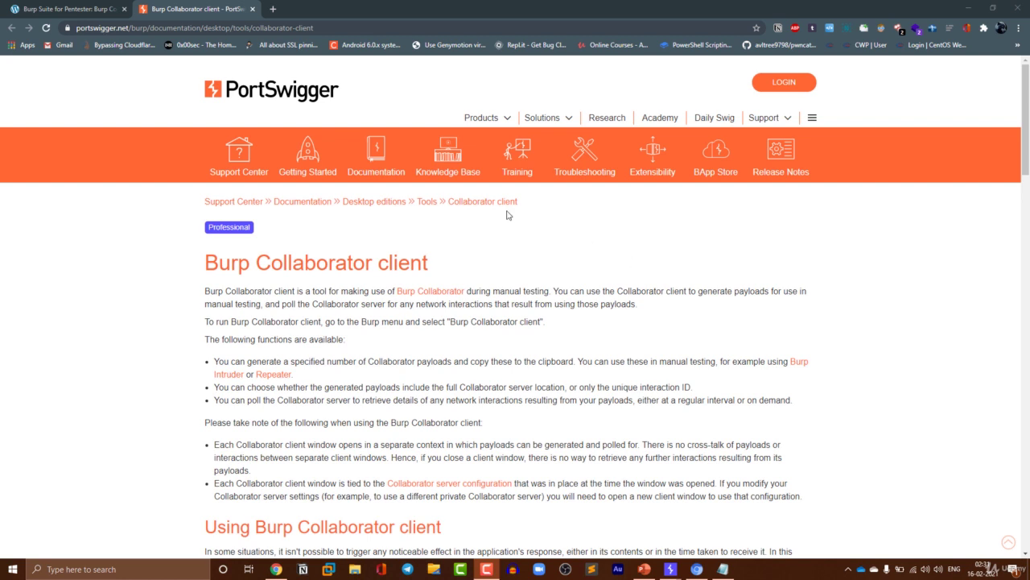
- Minimize the Collaborator client window and bring the main Burp Suite window forward
mouse_move(670, 568)
left_click(700, 541)
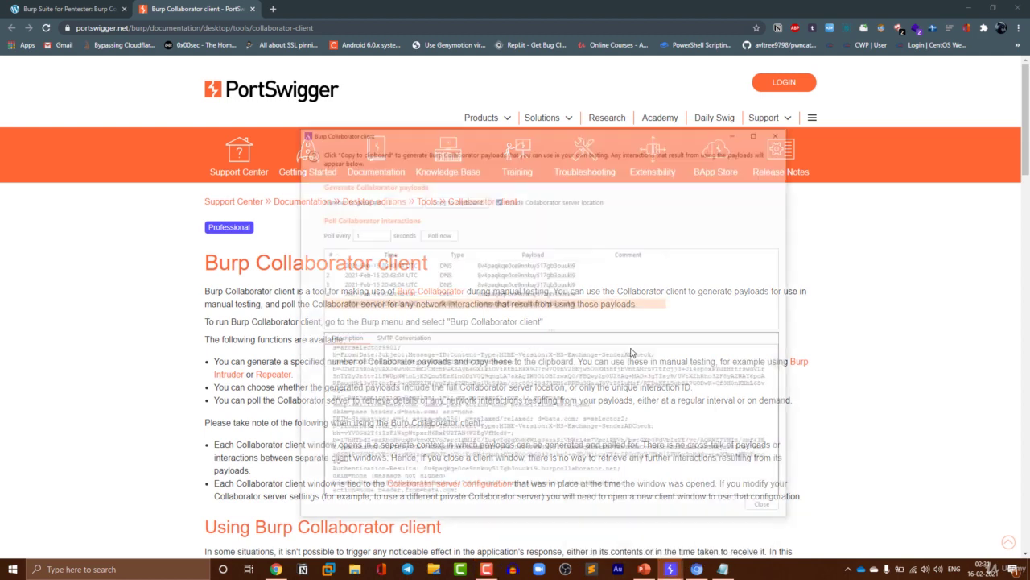
left_click(730, 68)
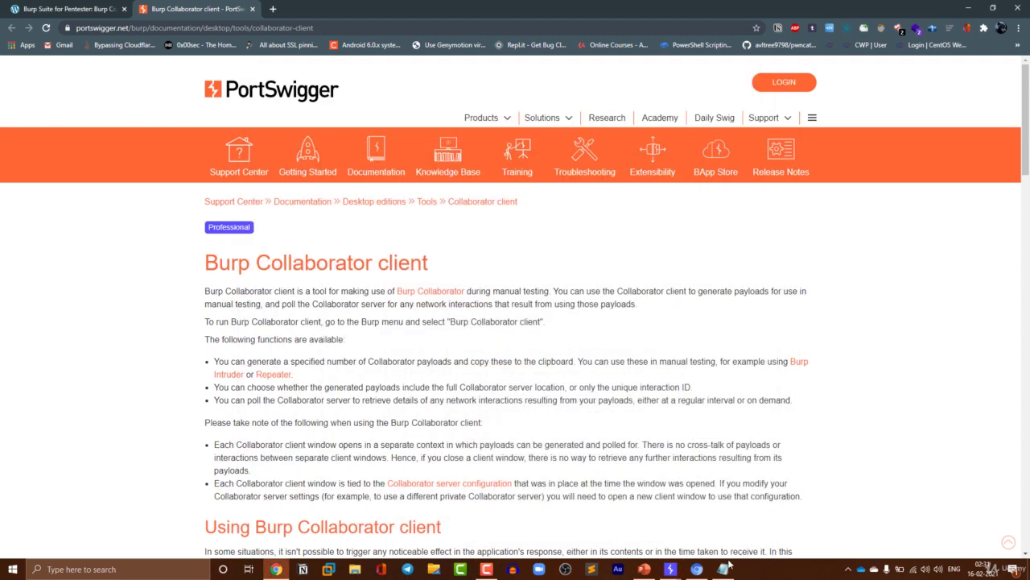
mouse_move(669, 568)
left_click(635, 531)
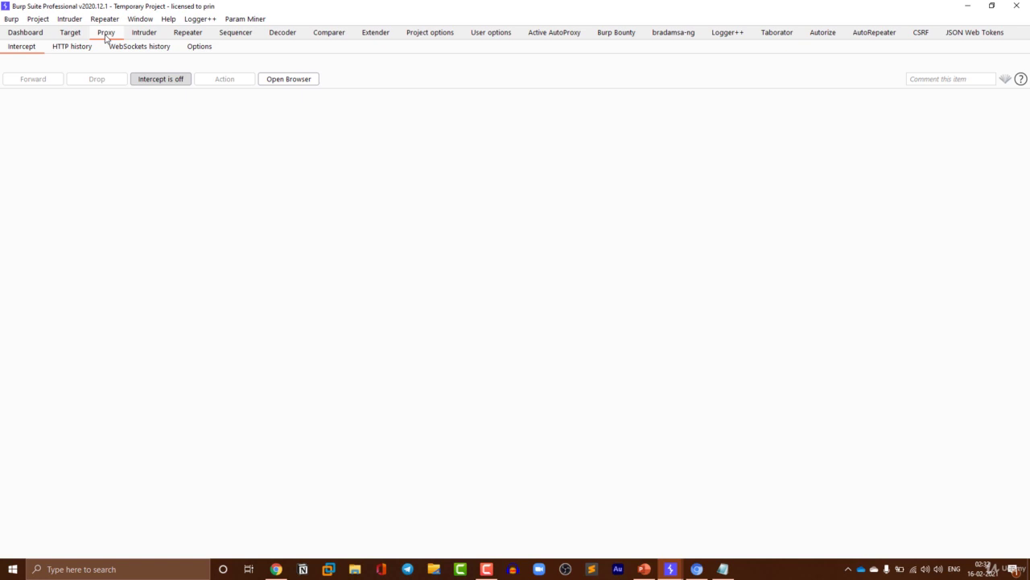
- Launch Burp Collaborator client from the Burp menu, showing four DNS and one SMTP interaction
left_click(17, 20)
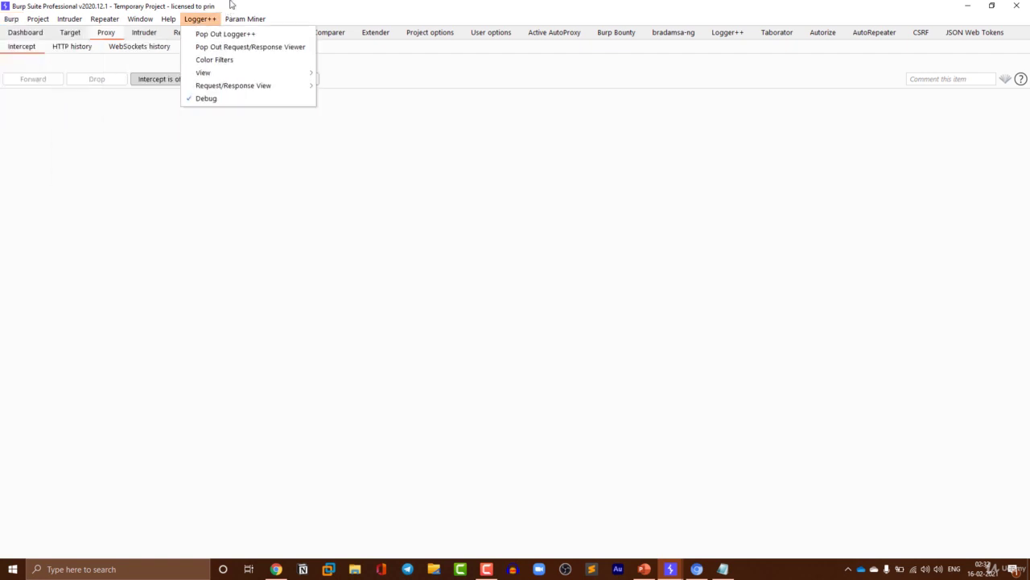
left_click(186, 8)
left_click(13, 21)
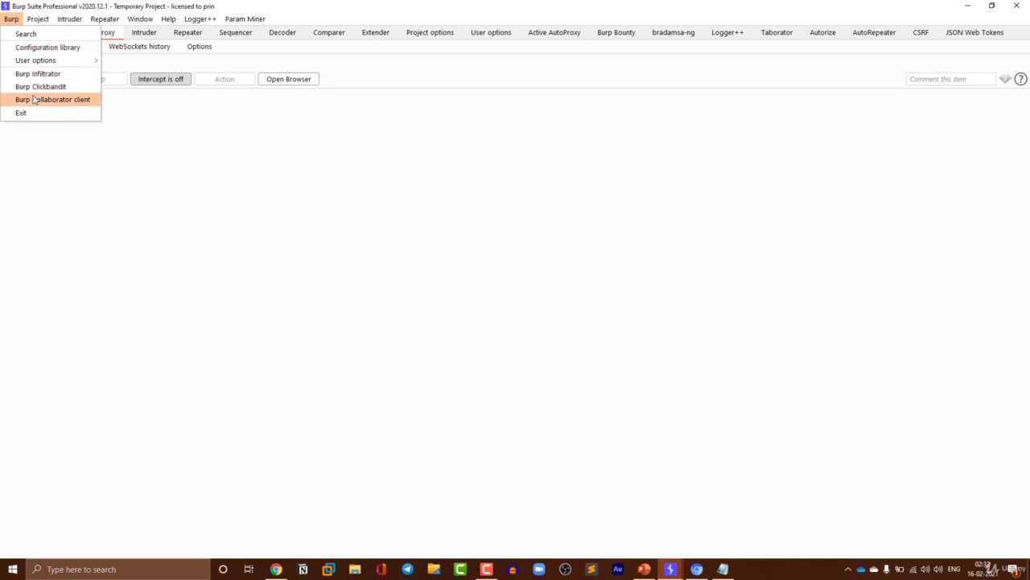
left_click(673, 568)
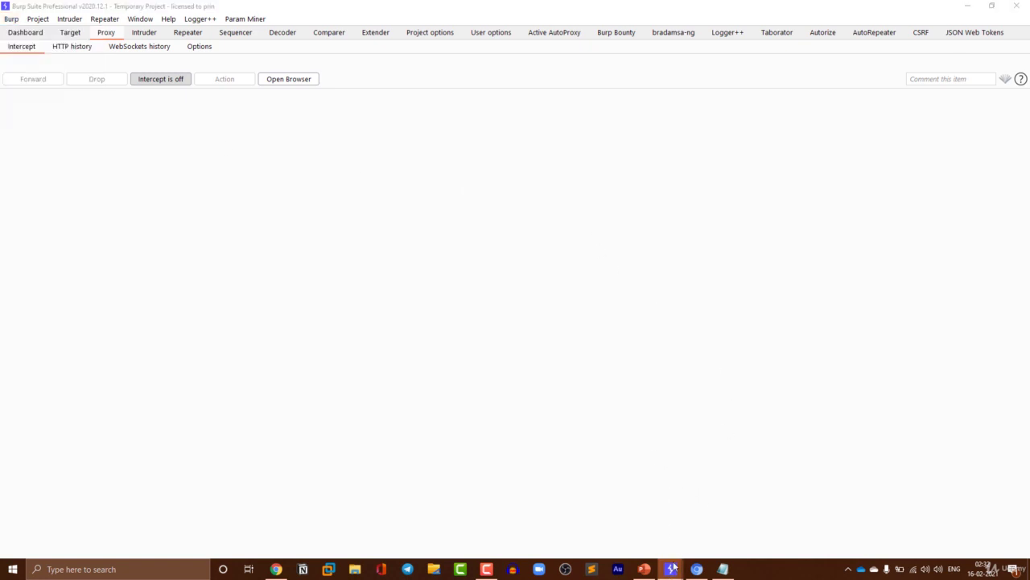
left_click(728, 516)
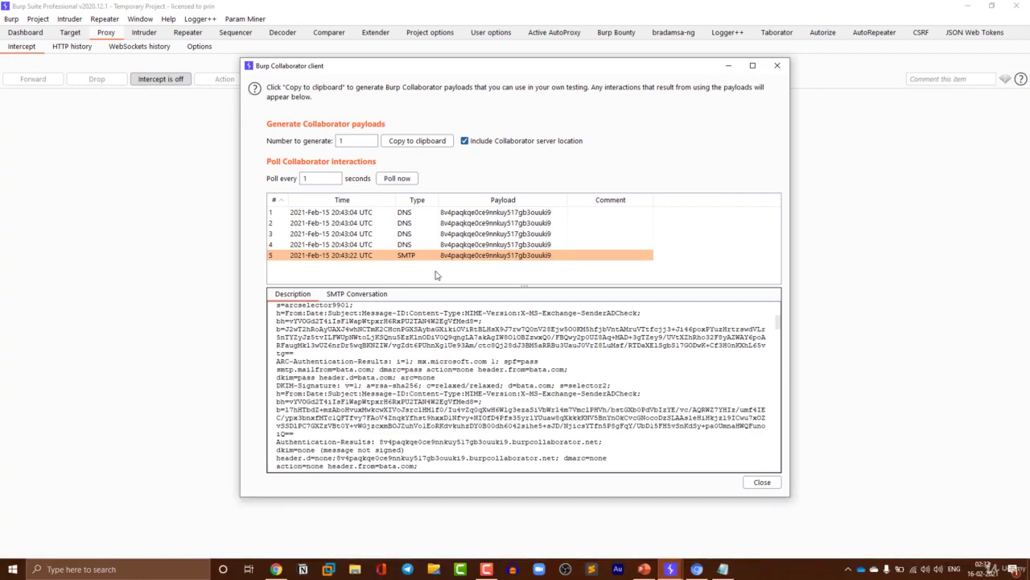
- Show the first interaction's details (DNS type A lookup from 13.81.49.42), leaving Number to generate at 1
left_click(443, 213)
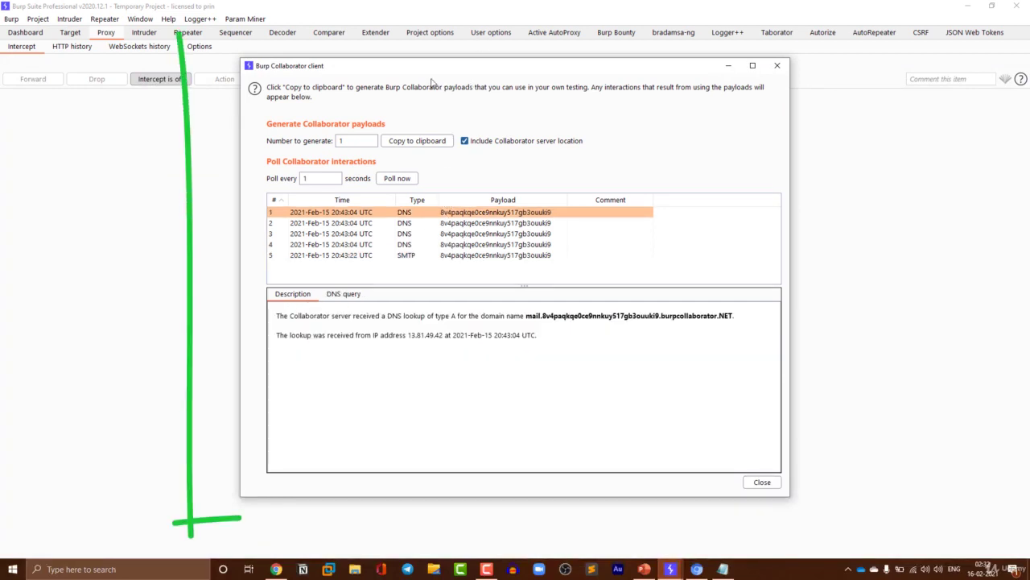
left_click_drag(432, 71, 400, 74)
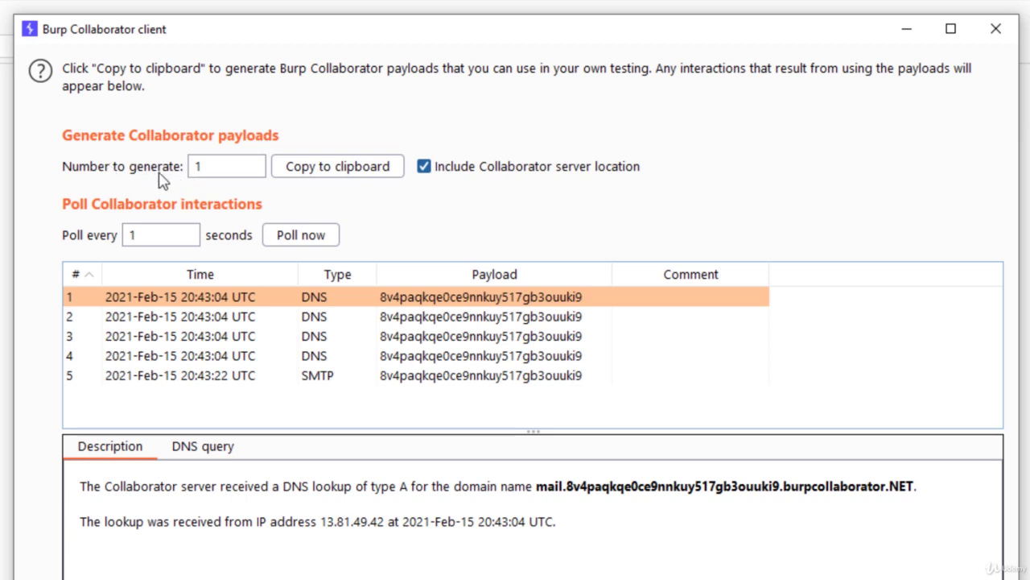
left_click(214, 165)
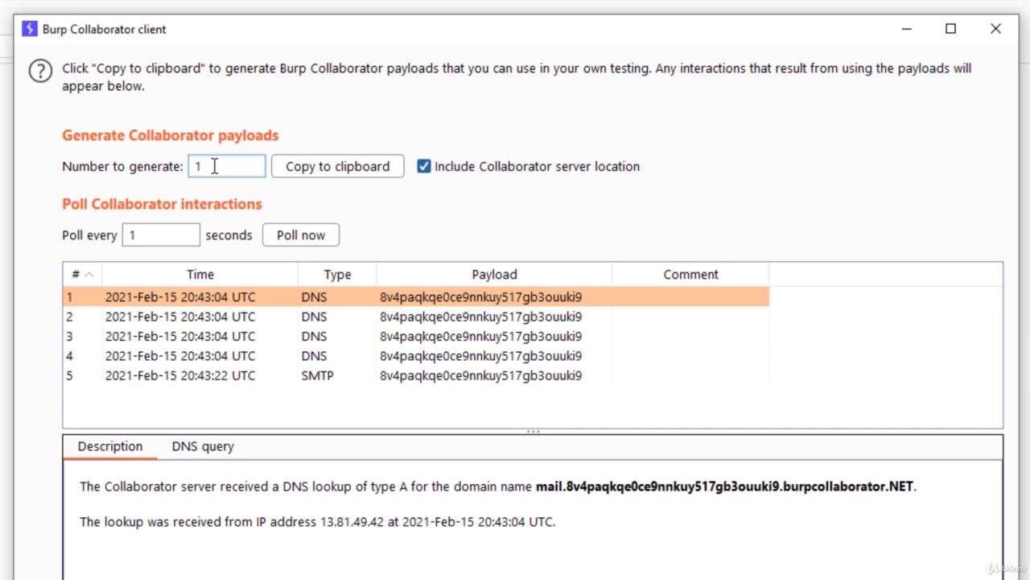
type("00")
key("BackSpace")
key("BackSpace")
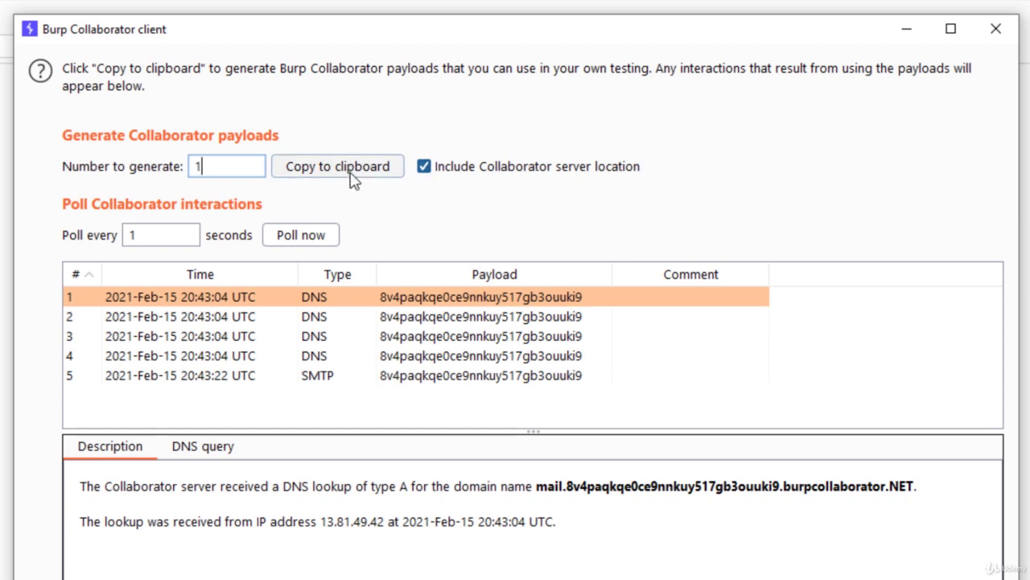
left_click(435, 177)
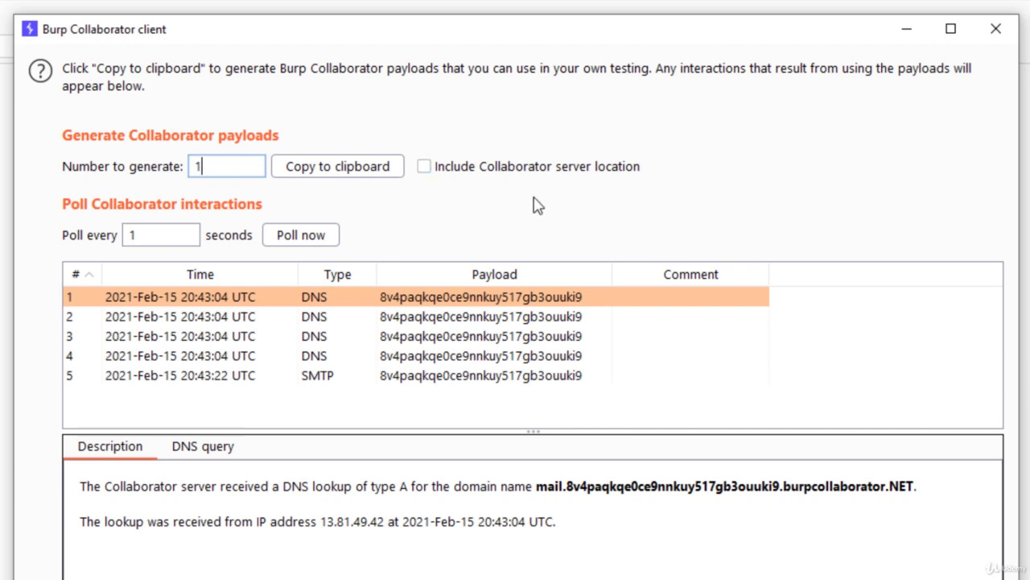
left_click(472, 176)
left_click(135, 235)
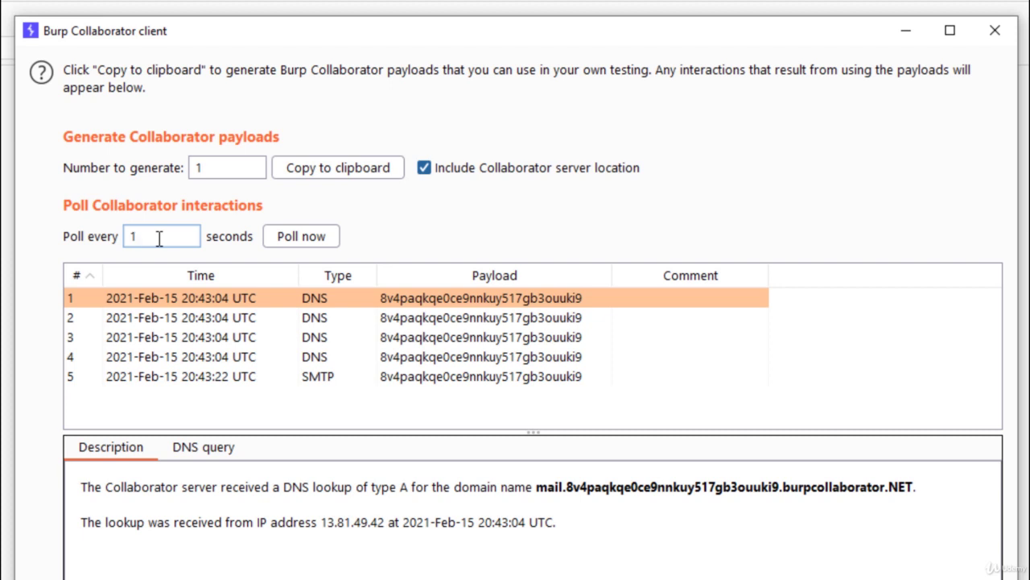
- Try 15 and 60 seconds for Poll every, restore 1 second, and open the client's help page
key("BackSpace")
type("15")
key("BackSpace")
key("BackSpace")
type("6")
key("BackSpace")
key("BackSpace")
type("1")
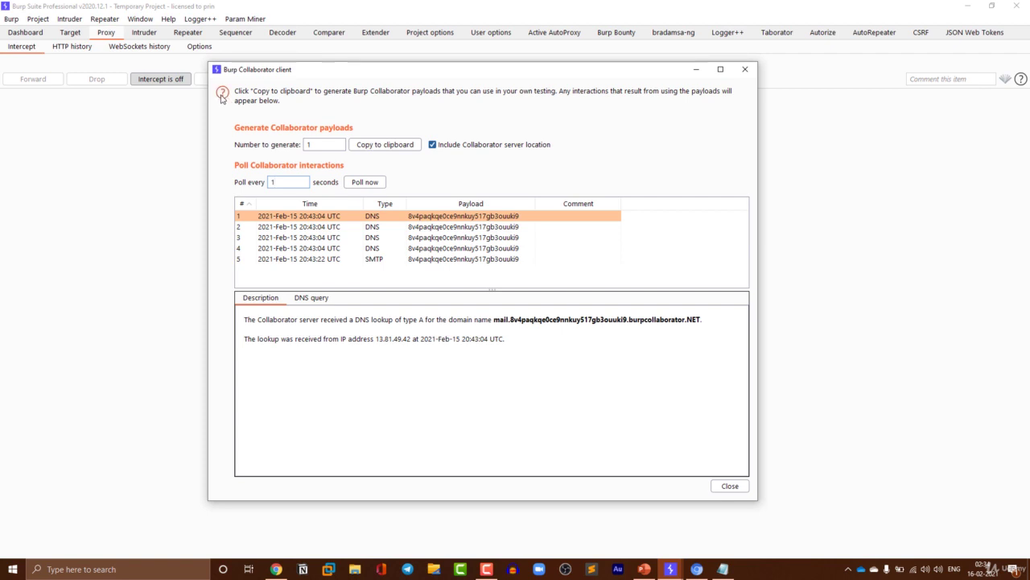
left_click(223, 93)
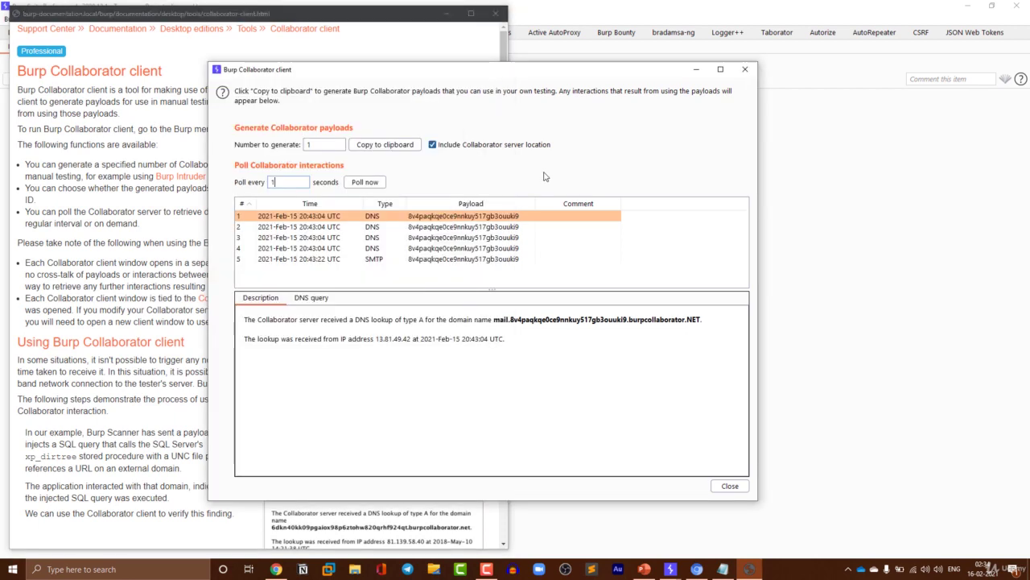
- Set Number to generate to 100, copy the payloads to the clipboard, and switch to Notepad
left_click(531, 183)
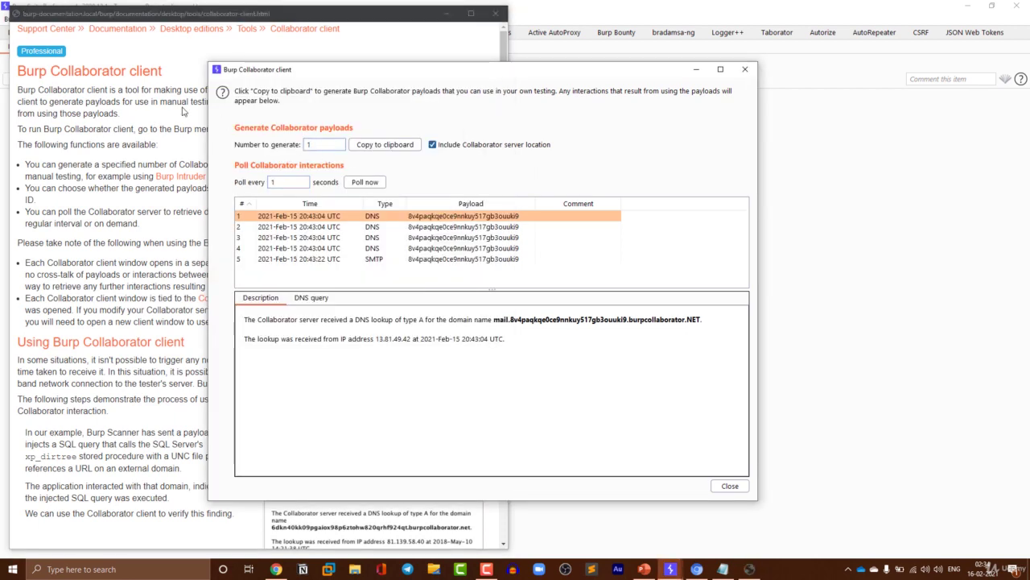
type("00")
left_click(375, 148)
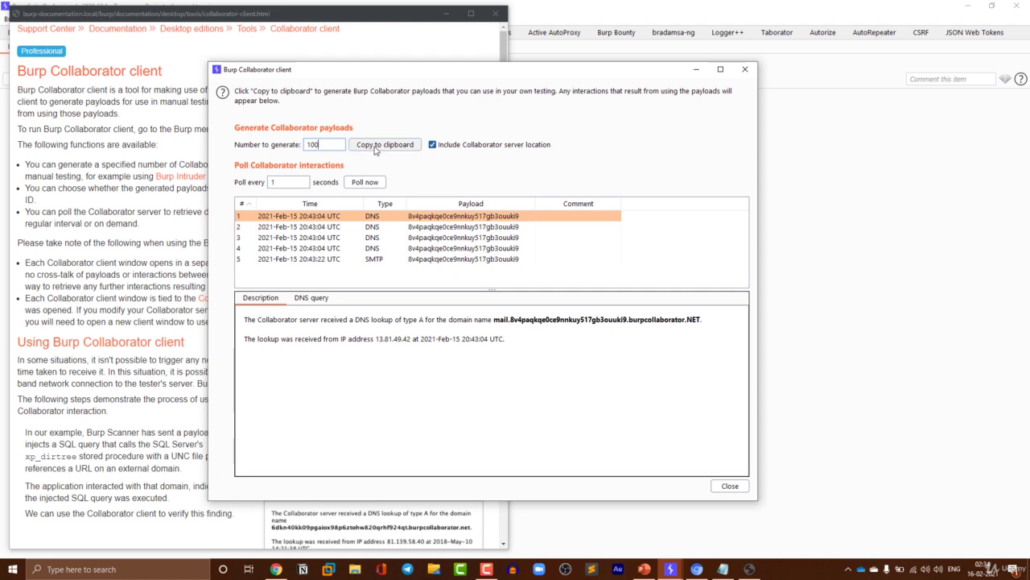
left_click(723, 568)
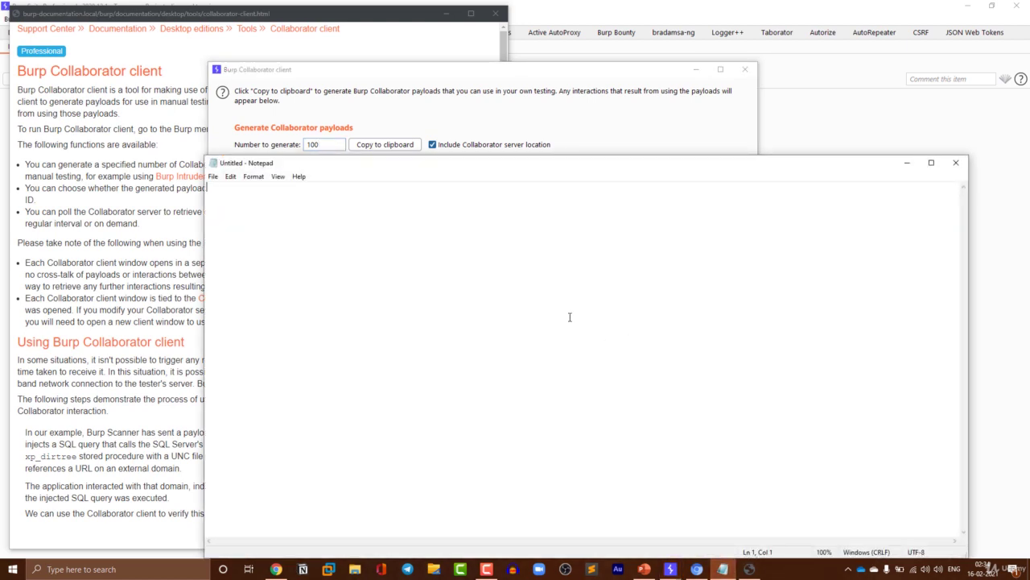
- Paste the 100 burpcollaborator.net payloads into Notepad, then return to the Chrome documentation
key("ctrl+v")
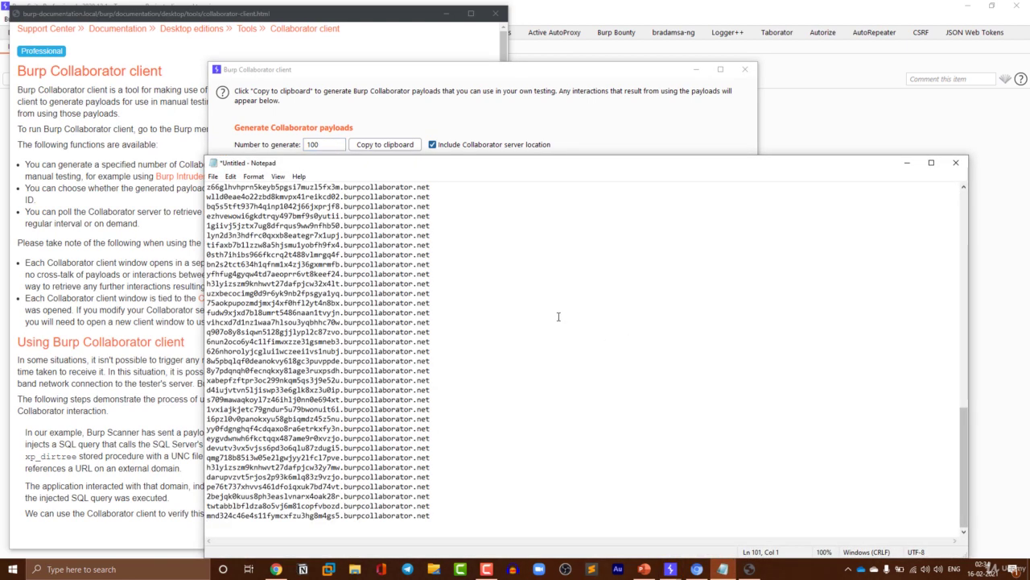
scroll(558, 317, "up", 1)
scroll(558, 316, "up", 9)
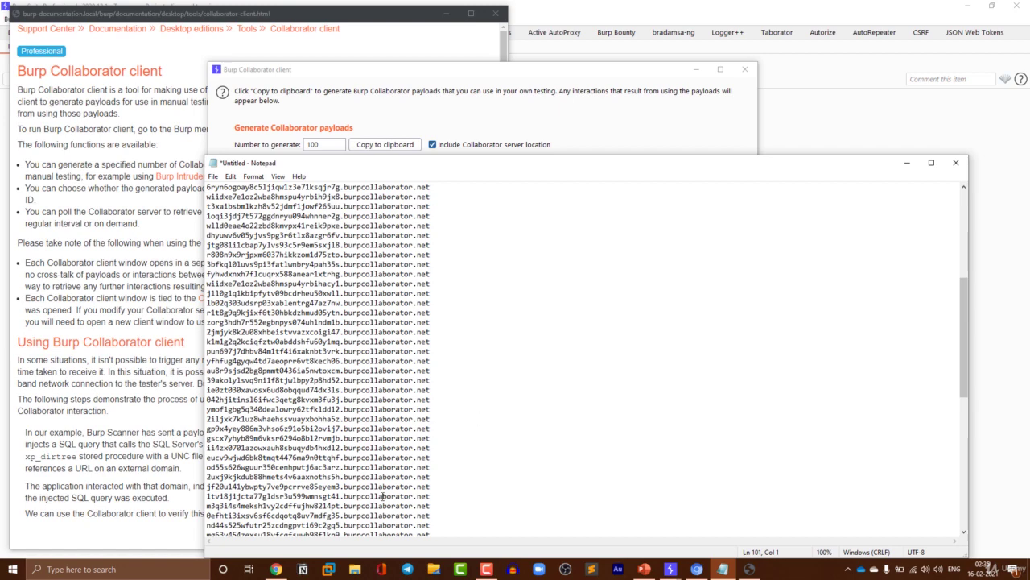
left_click(276, 570)
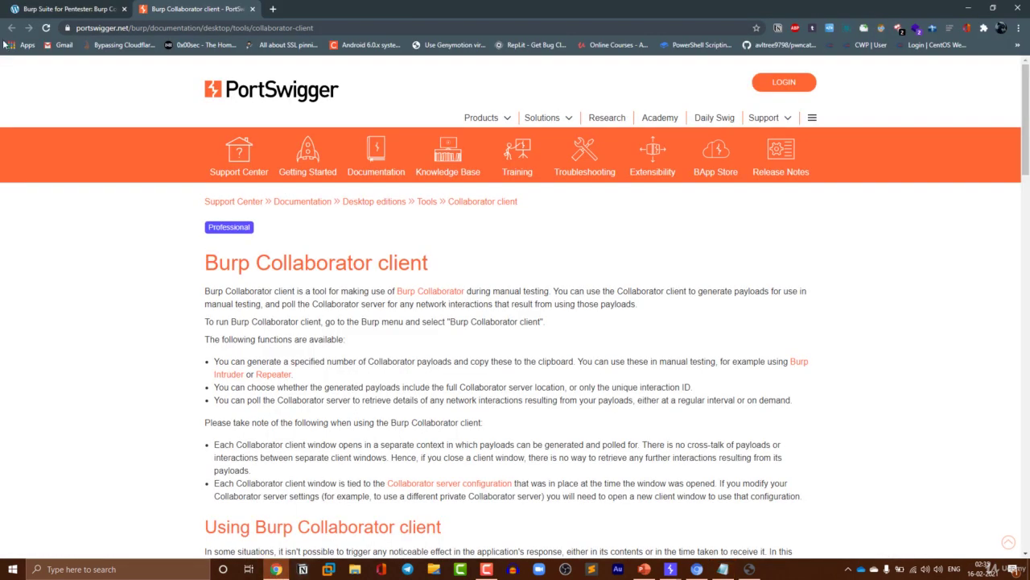
- Open the Hacking Articles Burp Collaborator post and scroll to its introduction section
left_click(32, 10)
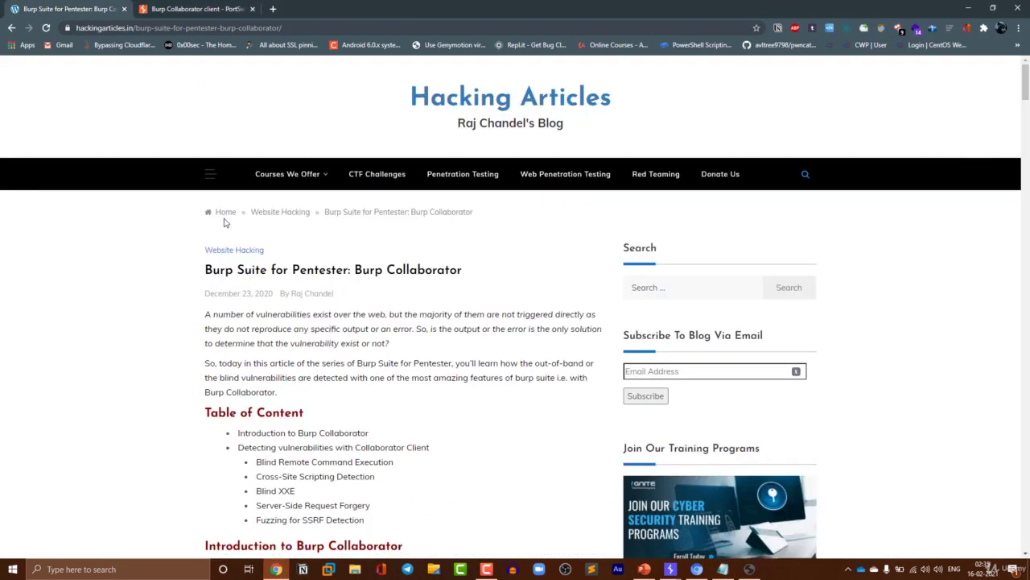
scroll(225, 223, "down", 3)
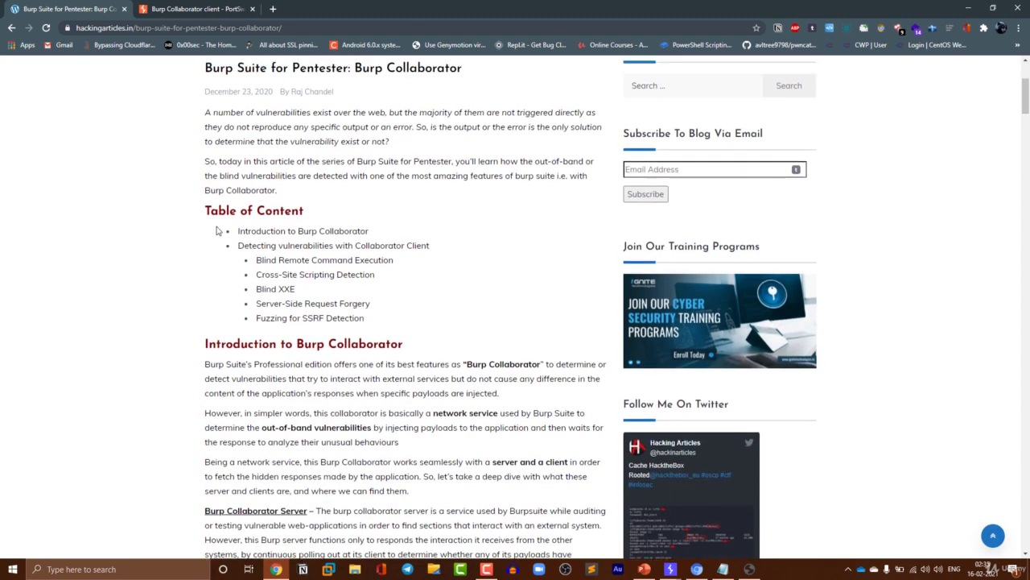
scroll(216, 231, "up", 1)
scroll(216, 231, "down", 1)
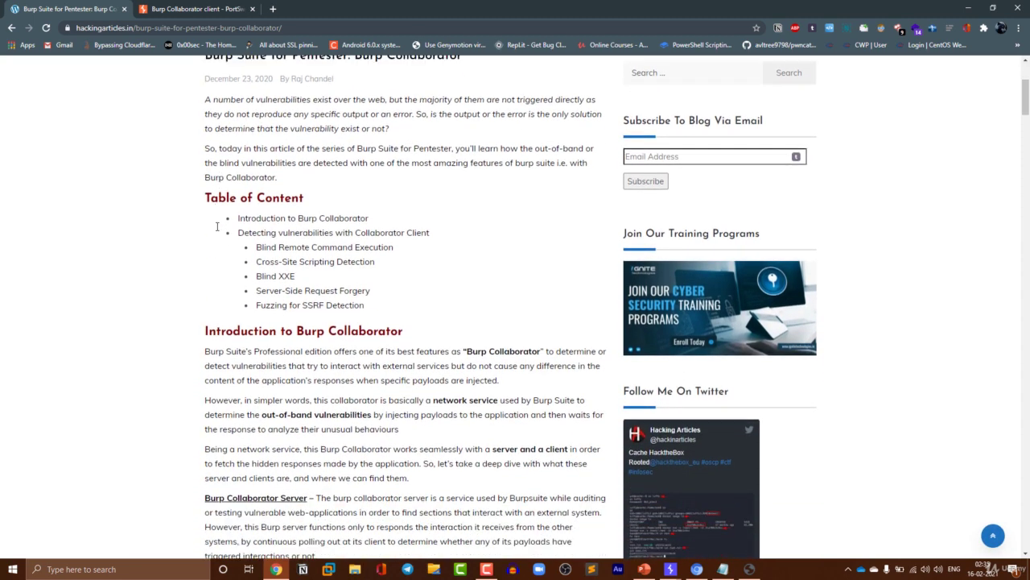
scroll(153, 221, "down", 3)
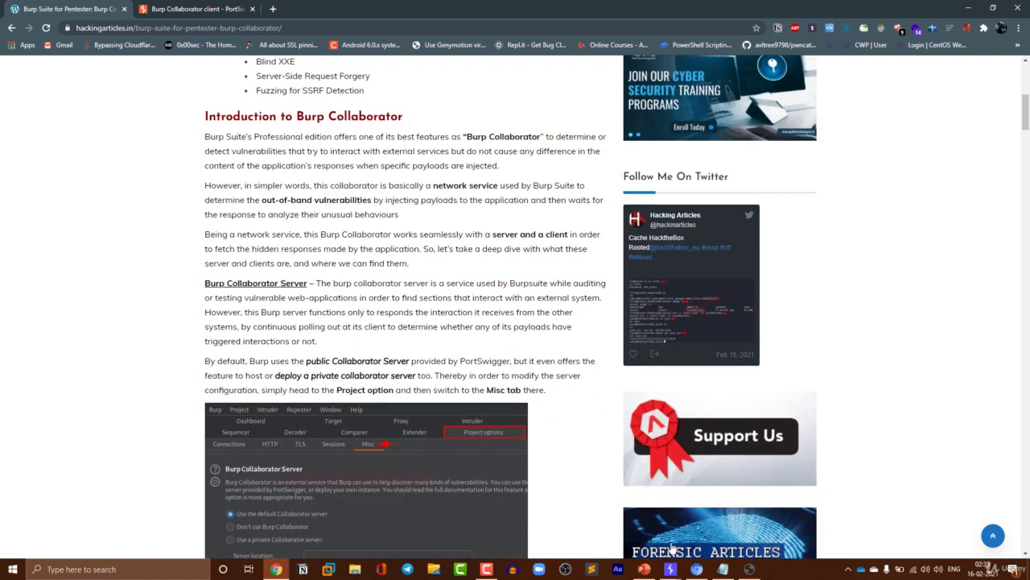
- Minimize the Collaborator client and return to Burp Suite's Project options connection settings
mouse_move(679, 570)
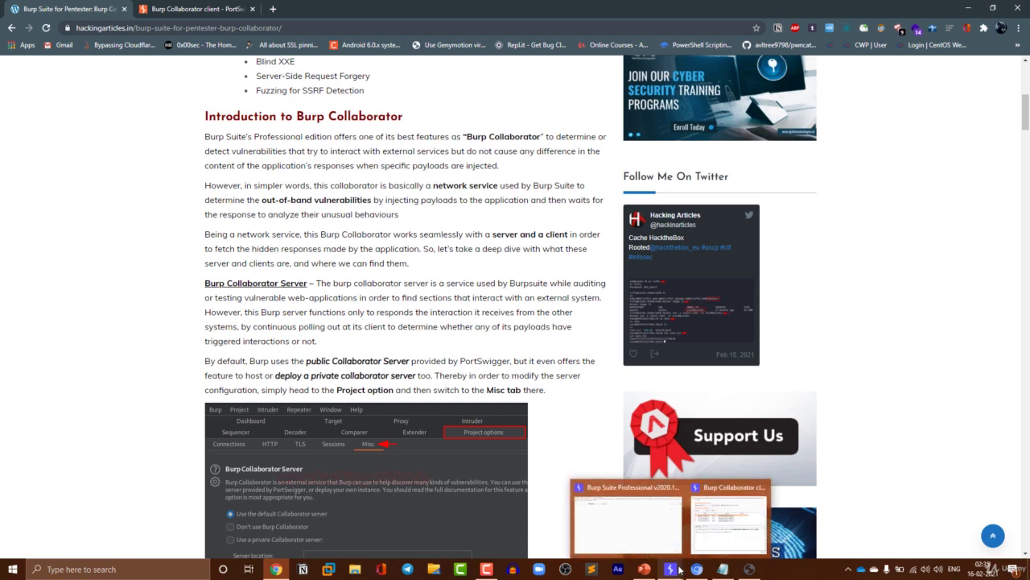
mouse_move(700, 535)
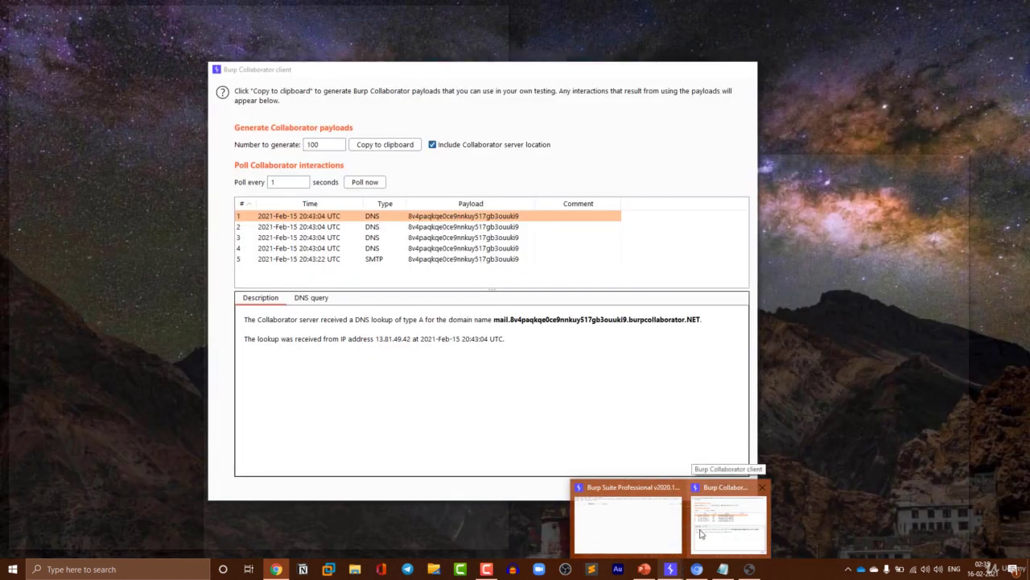
left_click(700, 533)
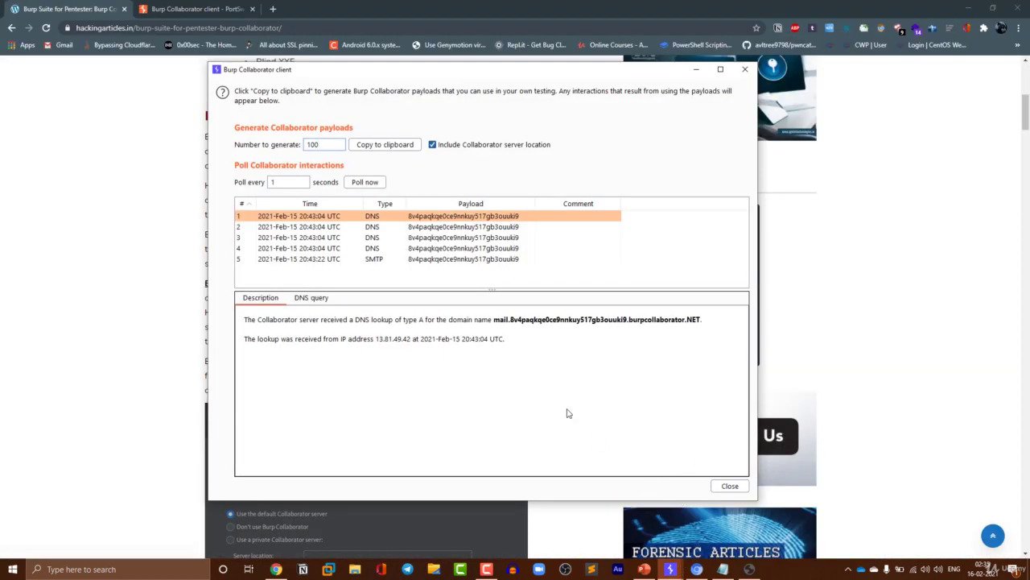
left_click(696, 69)
mouse_move(671, 569)
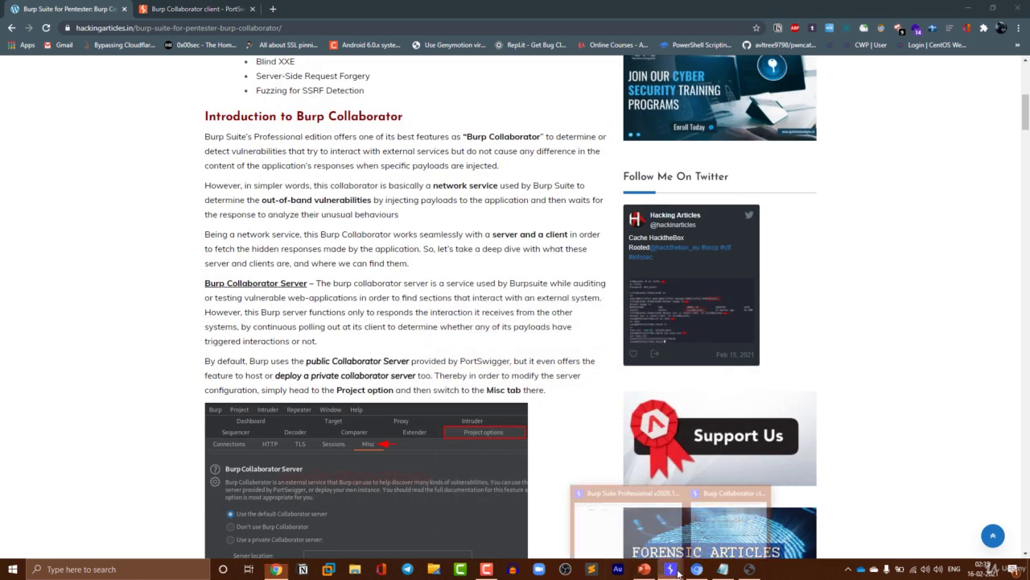
left_click(632, 520)
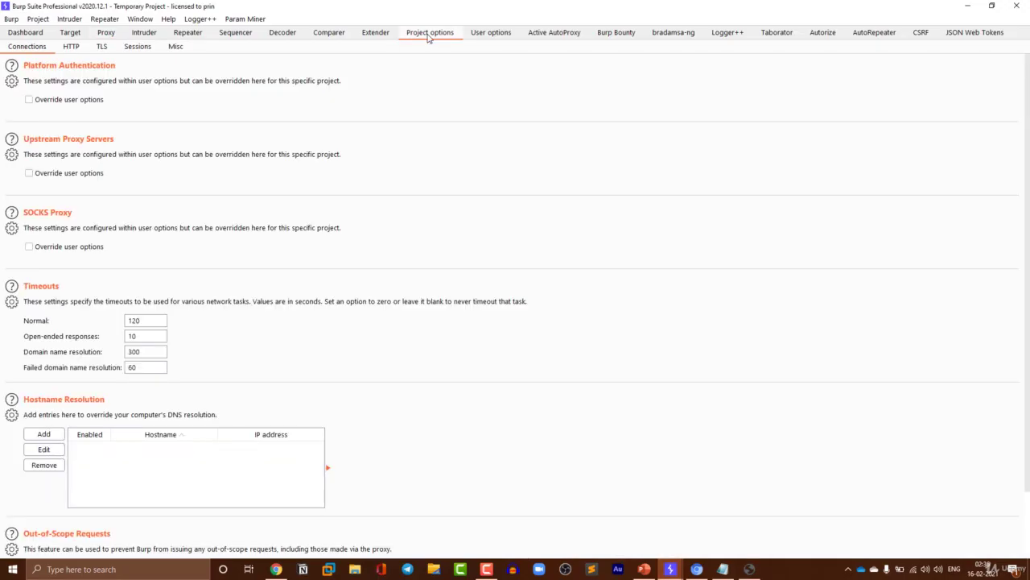
- Run the health check on the default Collaborator server from the Project options Misc settings
left_click(179, 48)
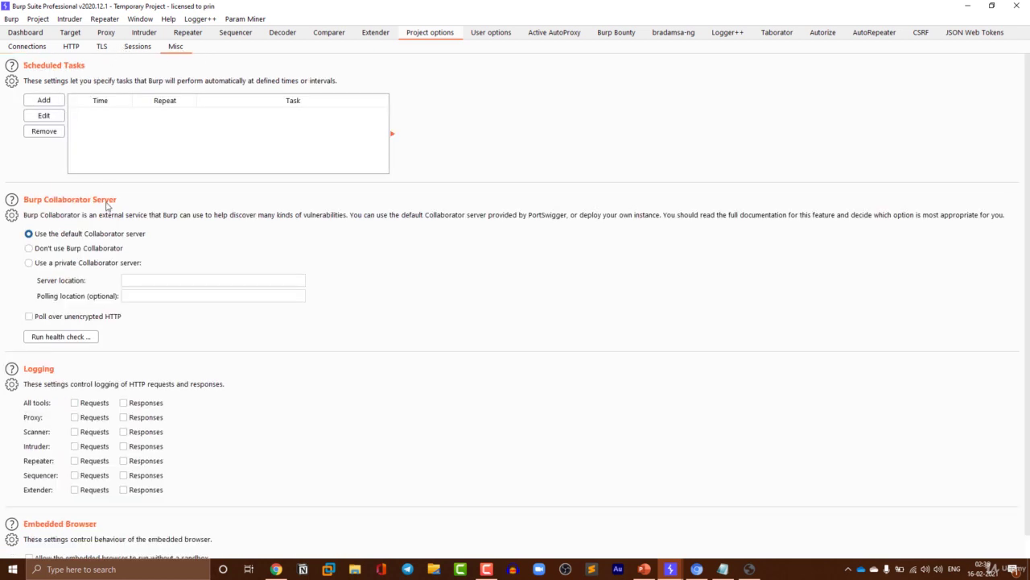
scroll(104, 202, "down", 1)
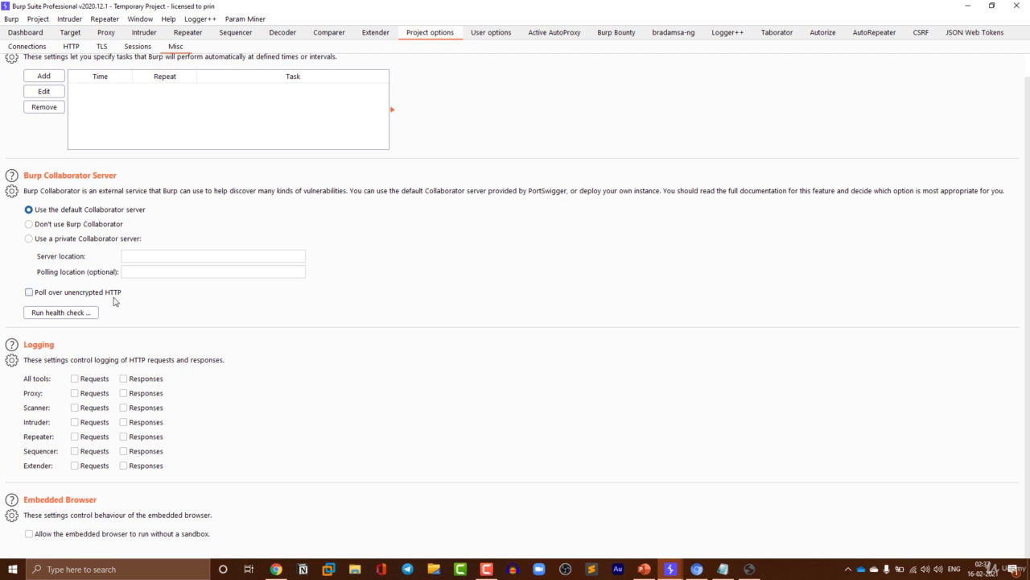
left_click(84, 316)
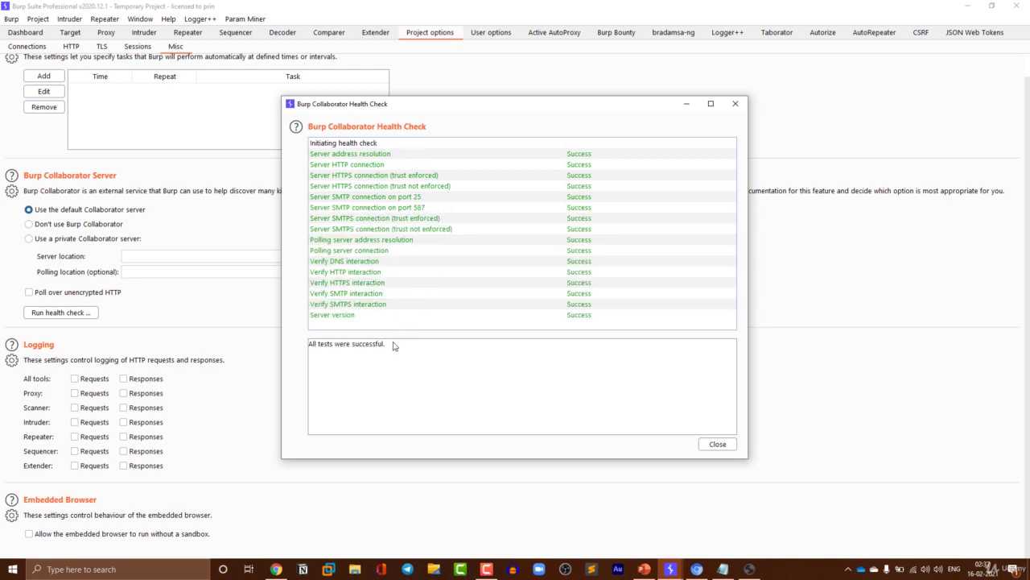
- Close the health check results and dismiss the Collaborator server section's options menu
left_click(730, 445)
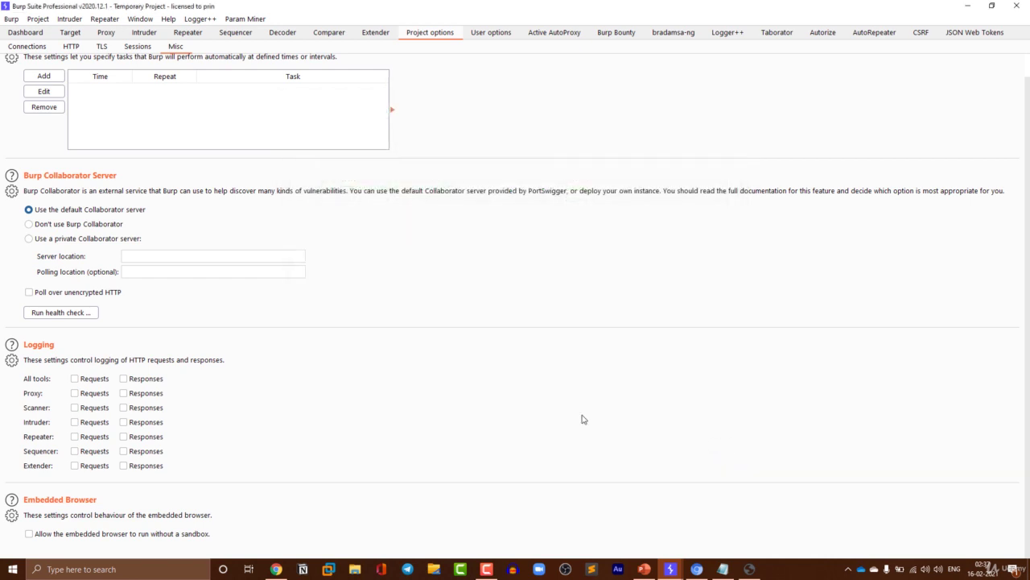
left_click(11, 191)
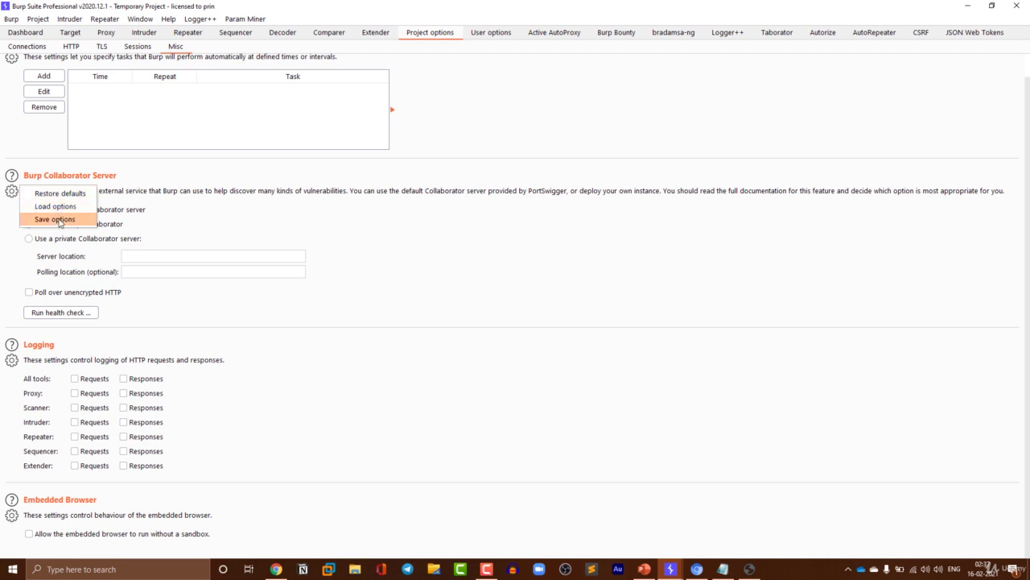
left_click(152, 206)
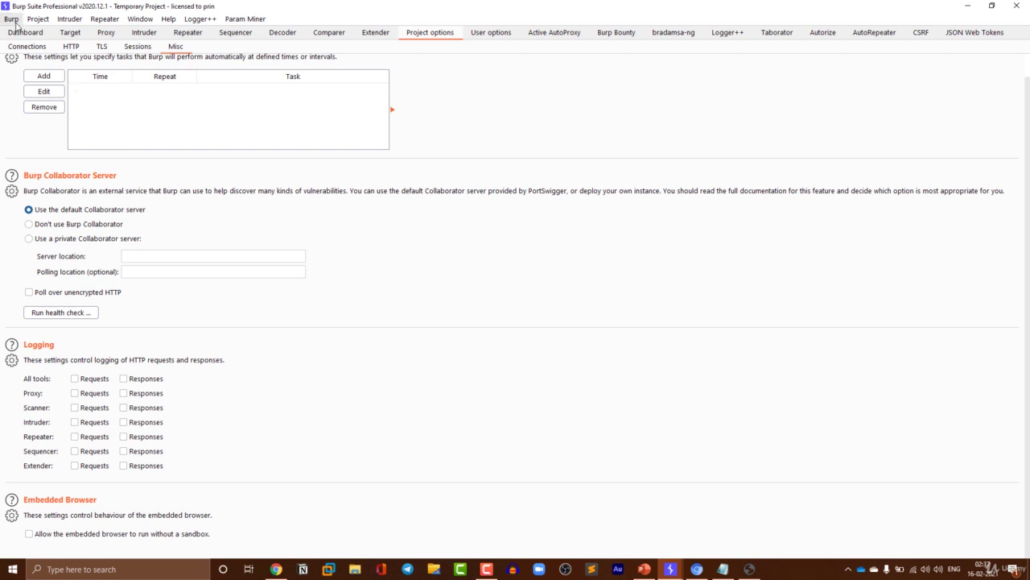
- Bring up the Bata India website in Chrome and scroll through the homepage
left_click(697, 569)
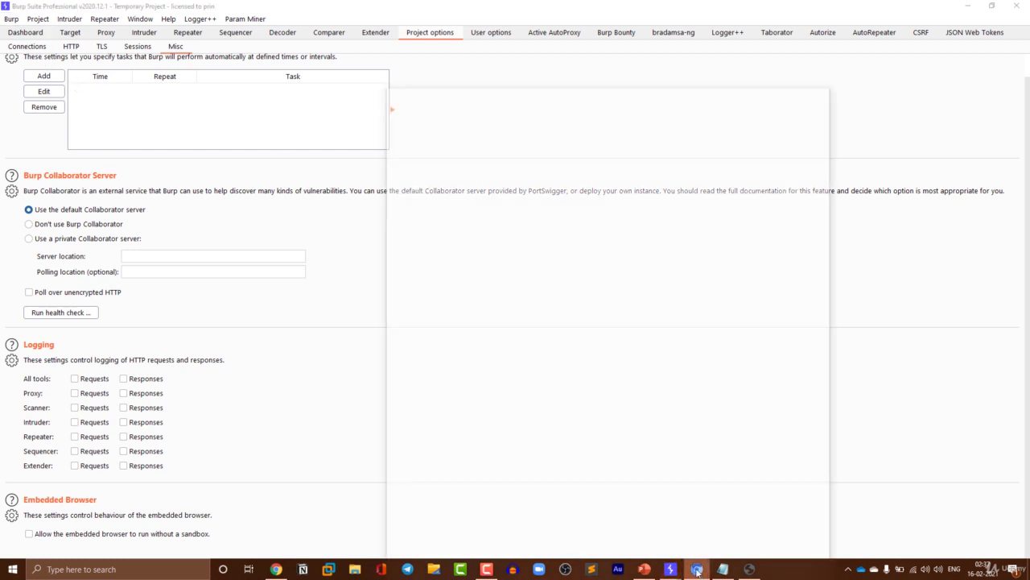
scroll(612, 193, "up", 15)
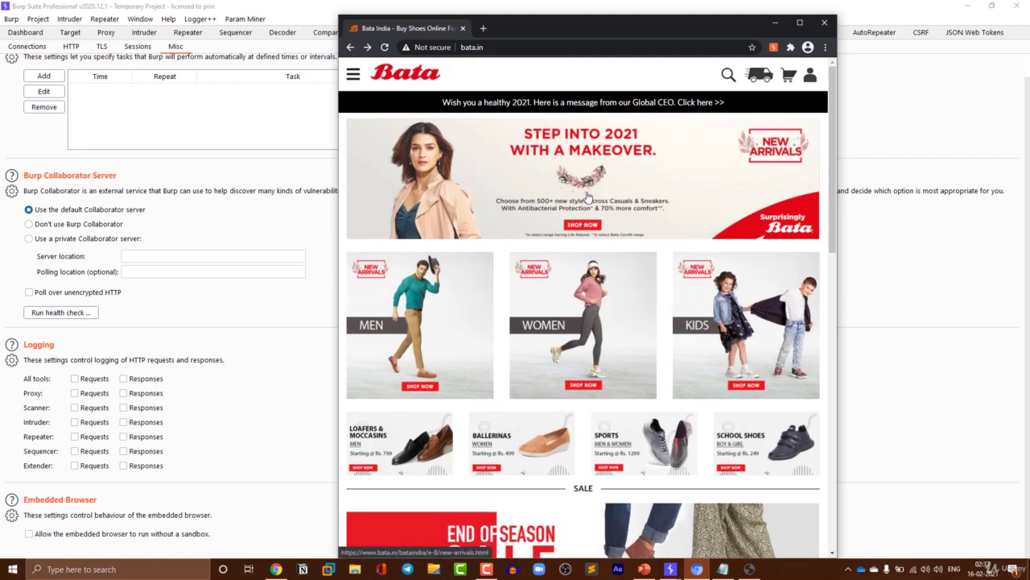
scroll(617, 313, "down", 7)
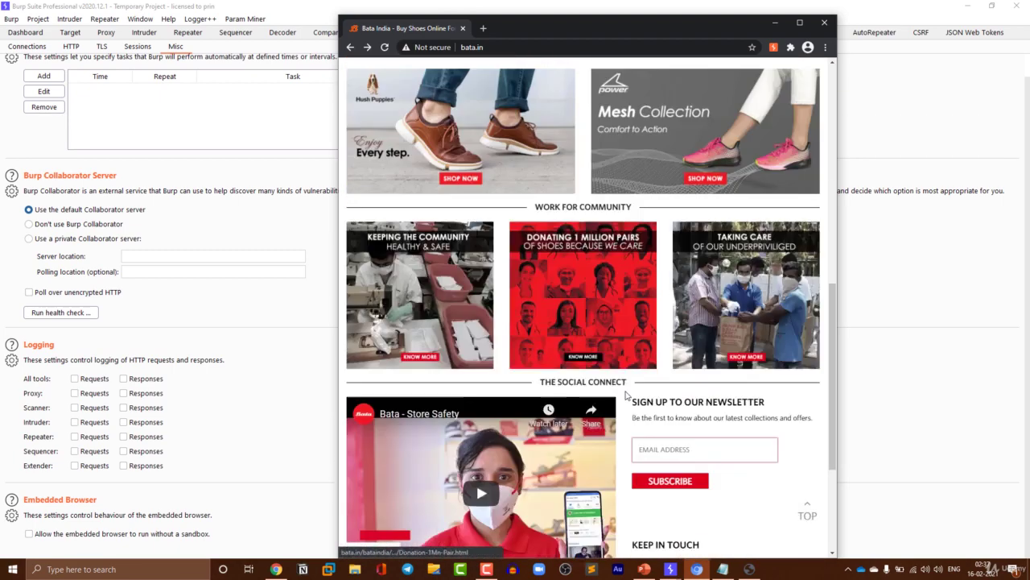
scroll(626, 395, "down", 3)
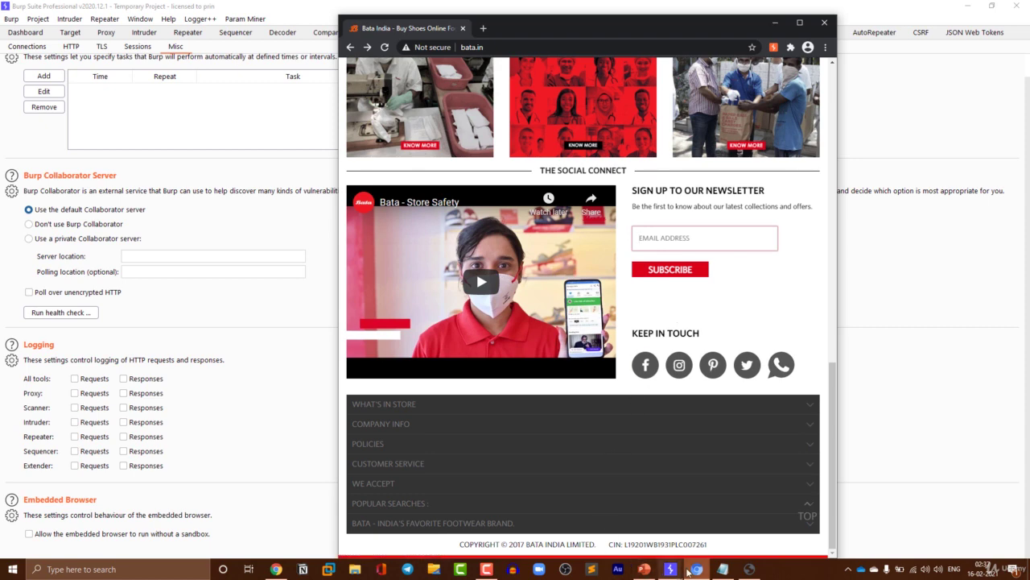
- Close and reopen the Collaborator client empty, copy a new payload, and return to Bata
mouse_move(673, 569)
left_click(708, 519)
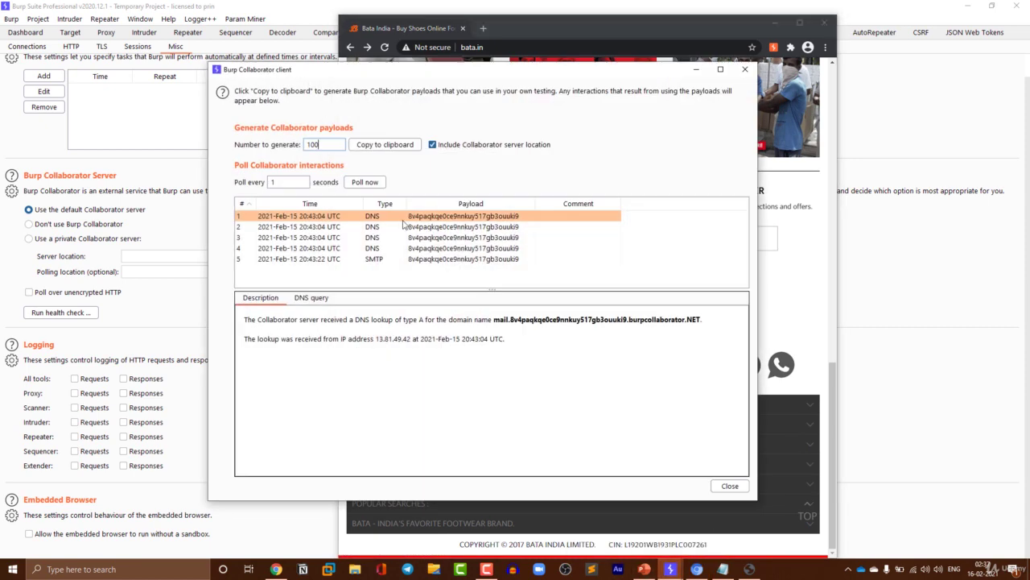
left_click(746, 70)
left_click(537, 303)
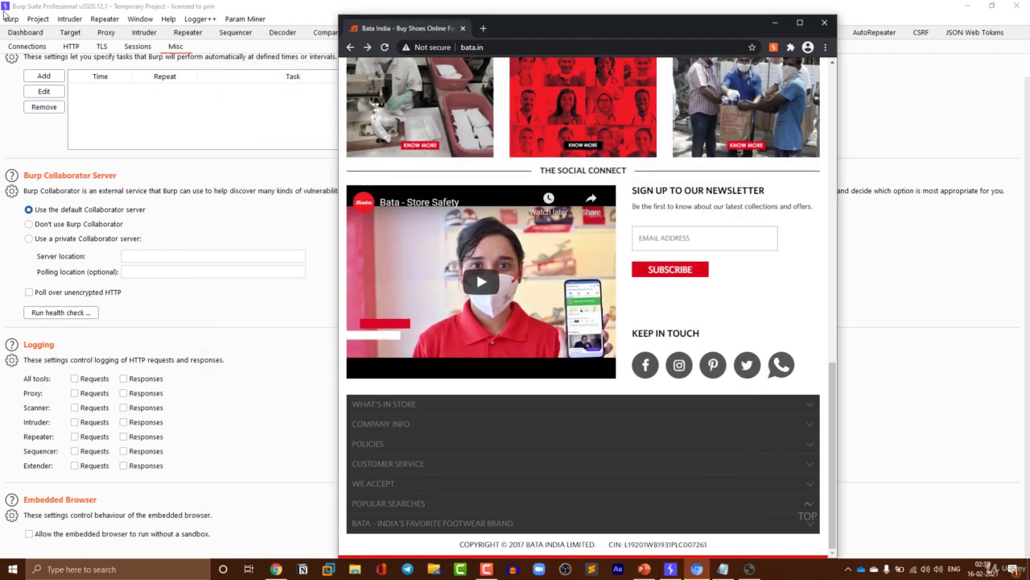
left_click(10, 18)
left_click(55, 100)
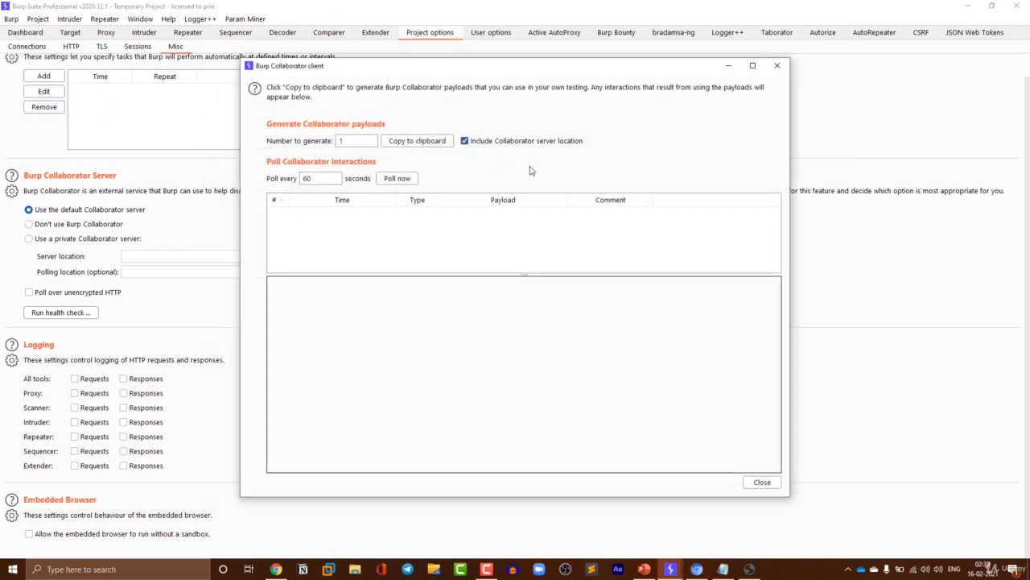
left_click(417, 144)
left_click(697, 569)
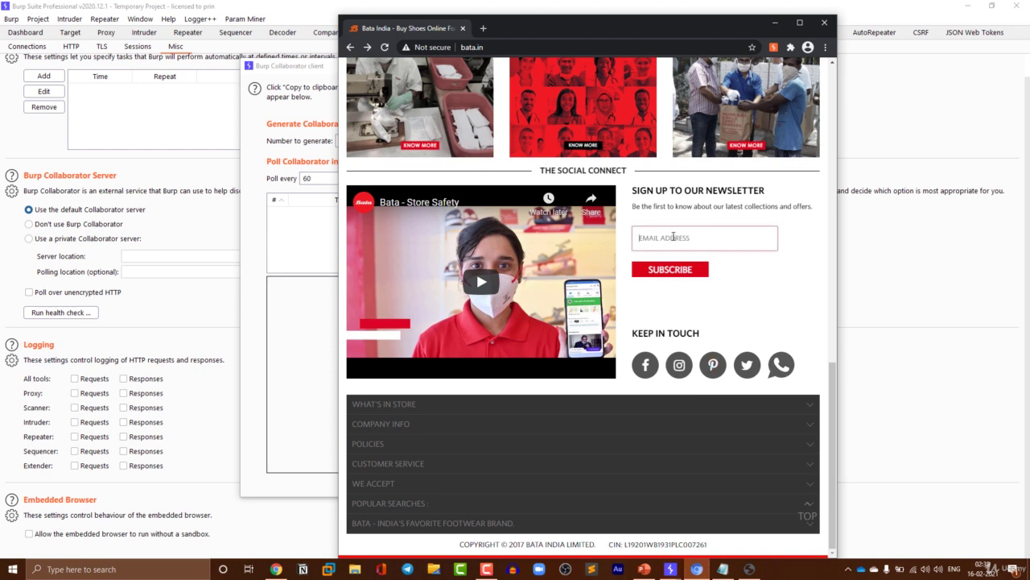
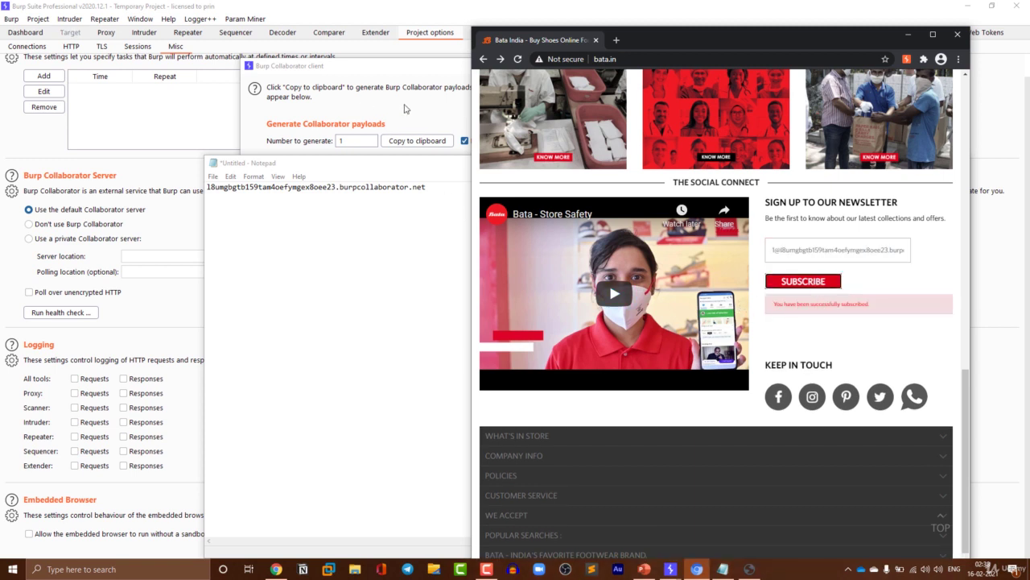
- Change the Collaborator client's poll interval to every 1 second
left_click(387, 149)
double_click(336, 178)
key("BackSpace")
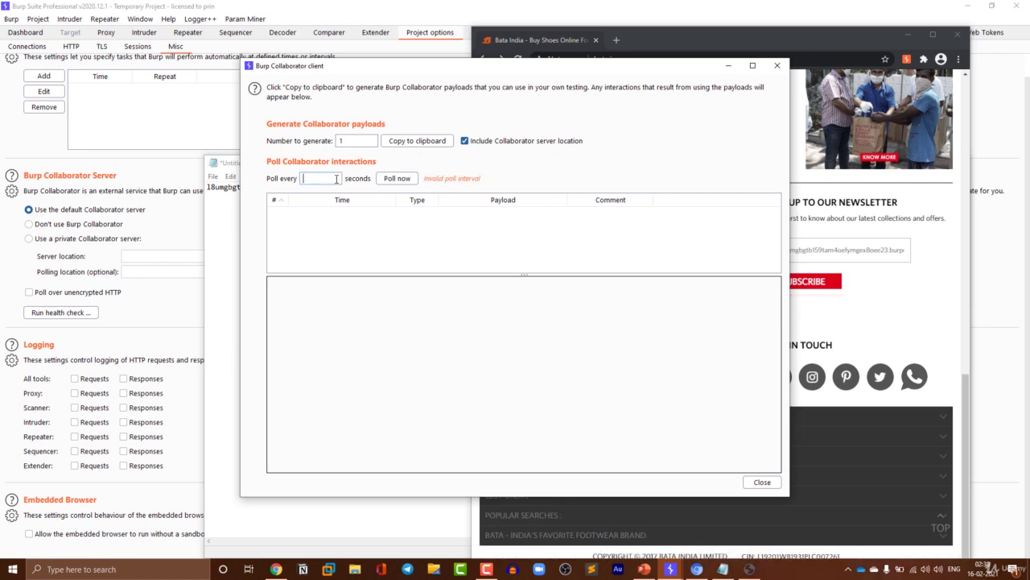
type("1")
- Poll Collaborator now, enlarge the interactions list, and resubmit Bata's newsletter SUBSCRIBE form
left_click(398, 177)
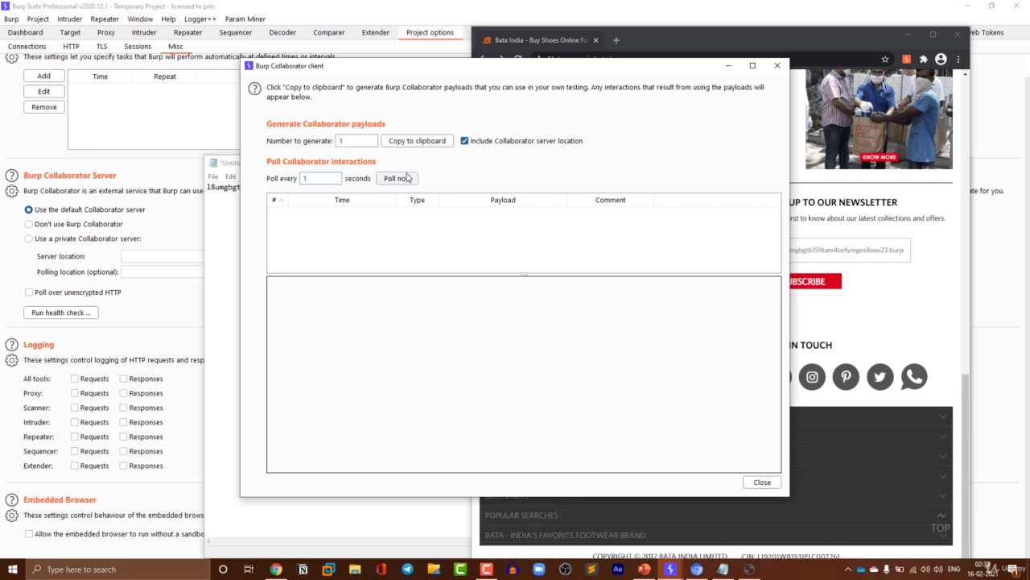
left_click_drag(523, 280, 523, 325)
left_click(819, 286)
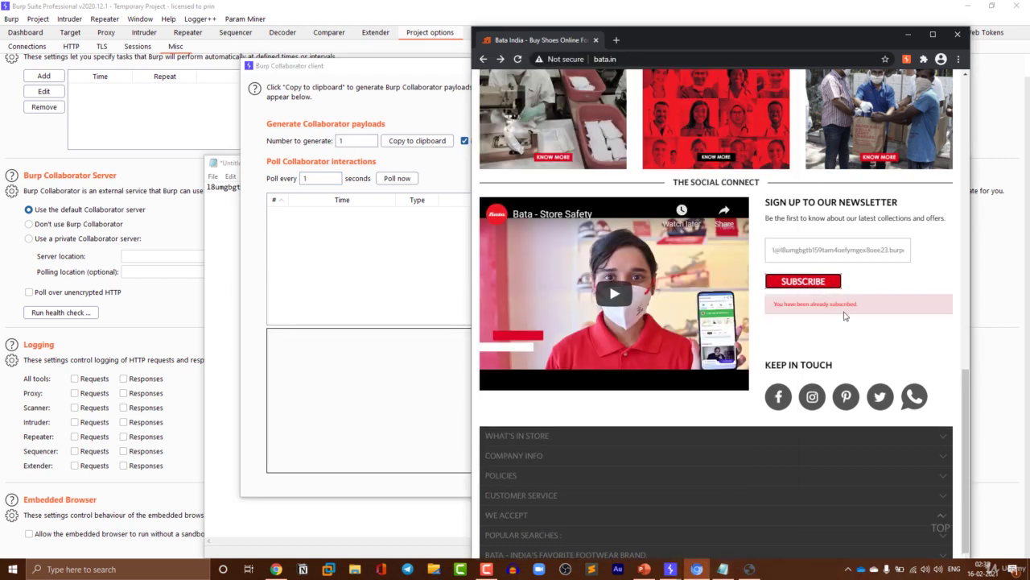
- Load the Bata India site in a new Chrome tab from the 'bata' suggestion
scroll(845, 312, "up", 15)
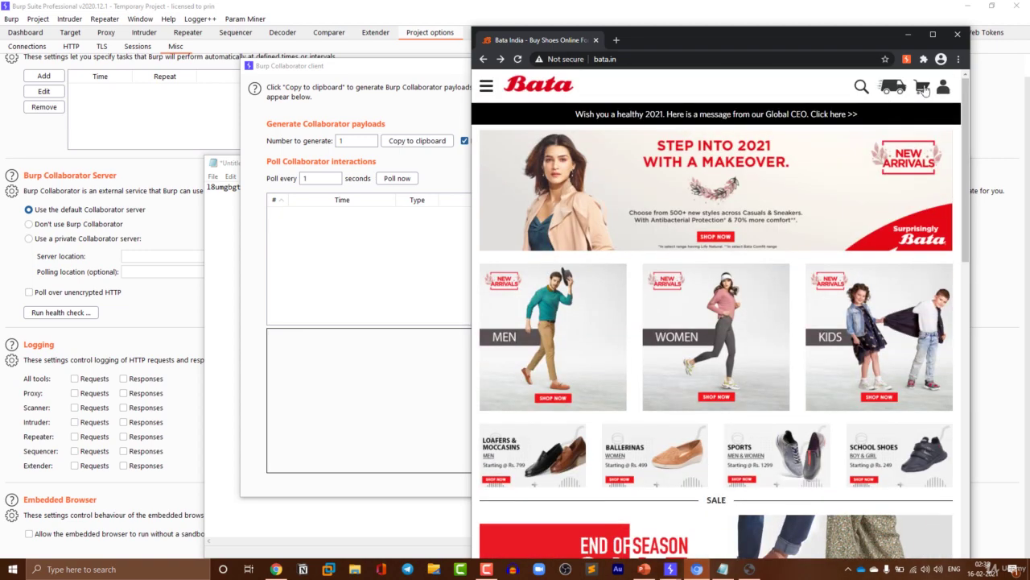
left_click(616, 40)
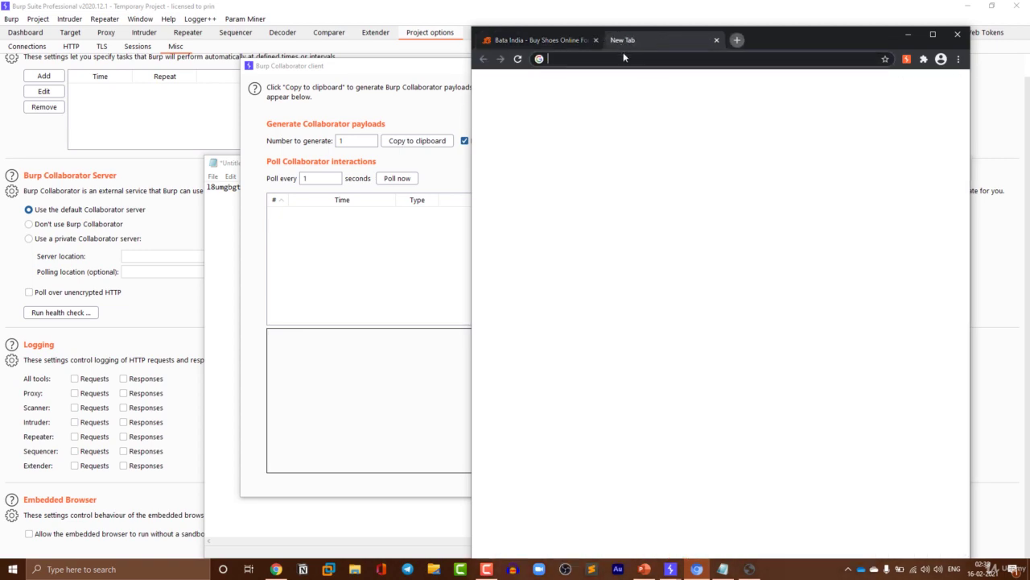
type("bata")
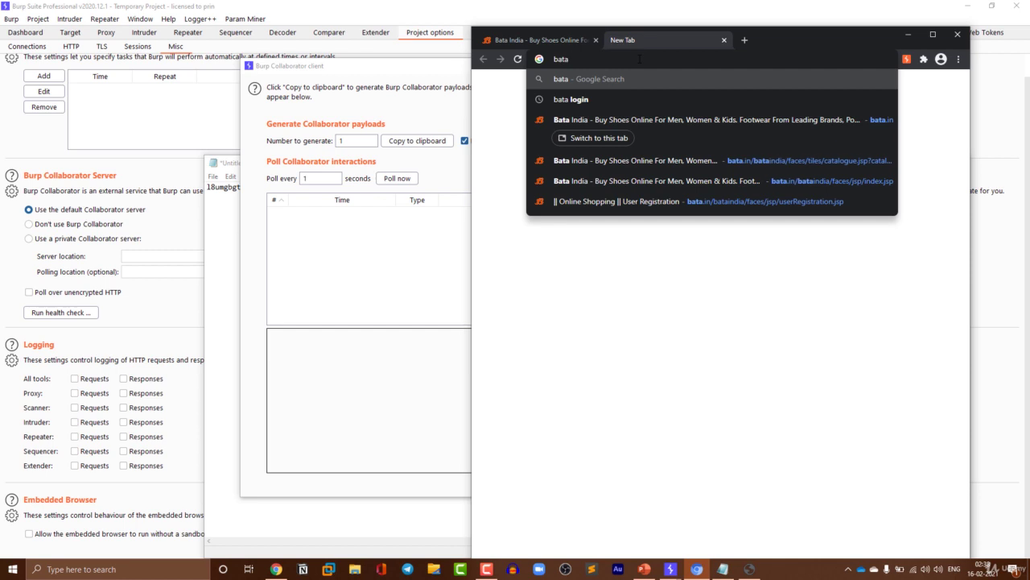
key("Down")
key("Return")
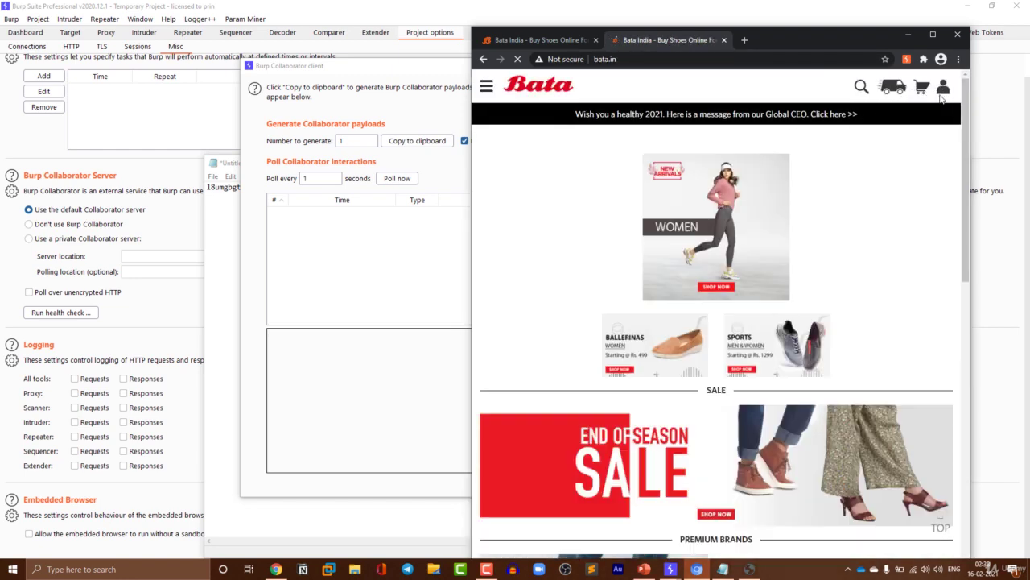
- Scroll the Bata homepage and bring up the user icon's account dropdown
scroll(869, 156, "down", 15)
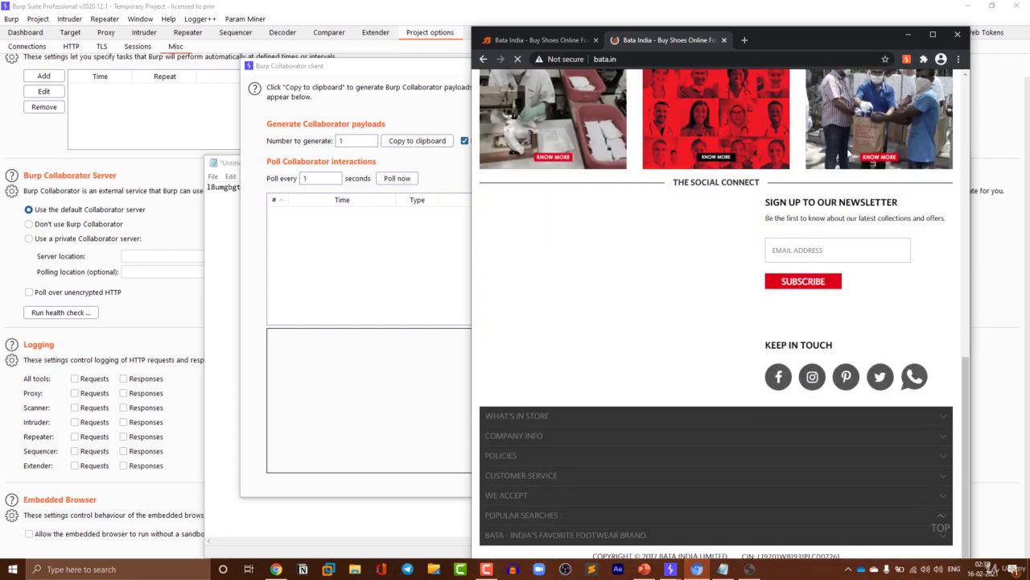
scroll(849, 153, "up", 15)
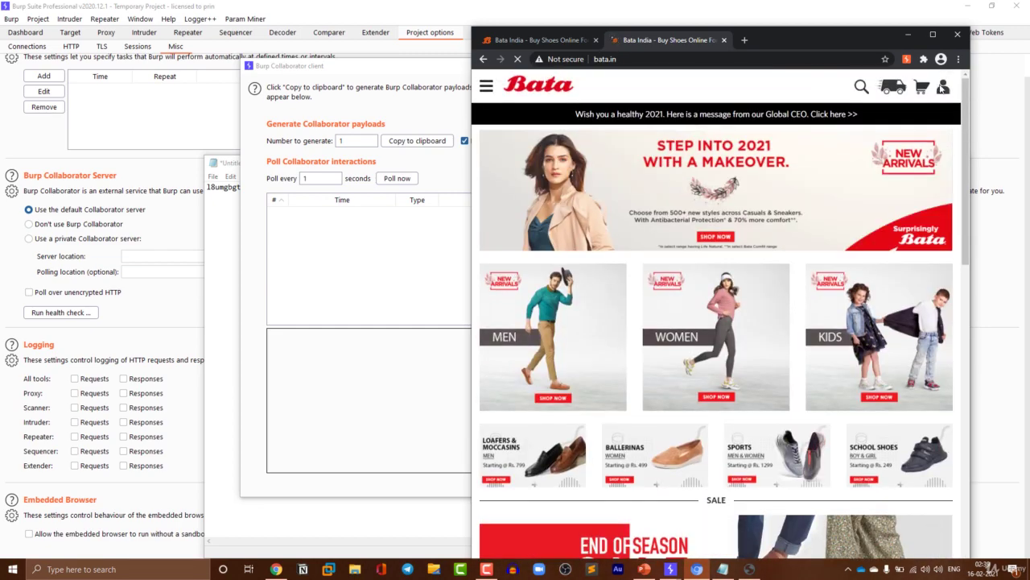
mouse_move(944, 88)
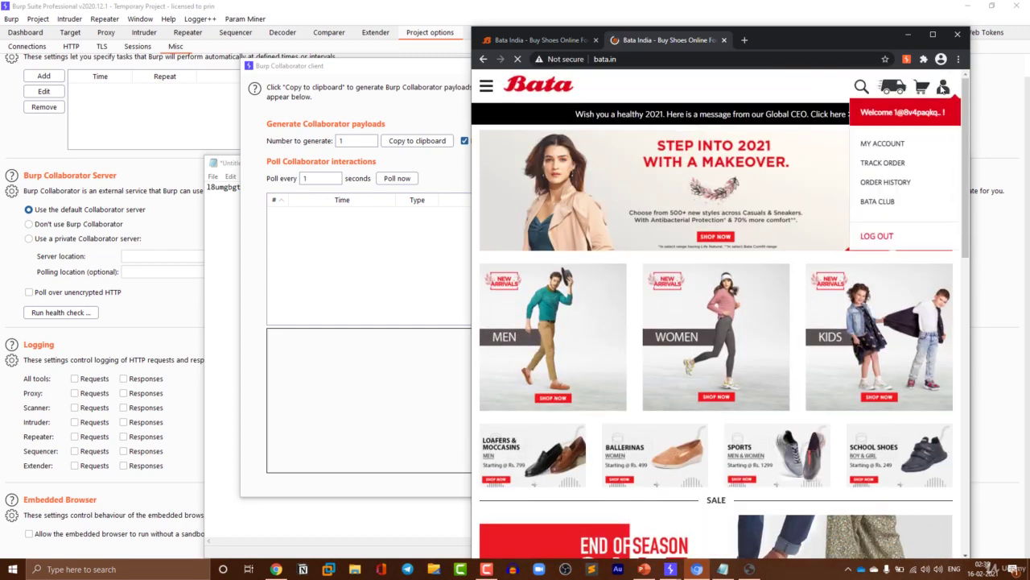
- Log out of Bata, open the Sign Up register form, and start typing a name
left_click(881, 236)
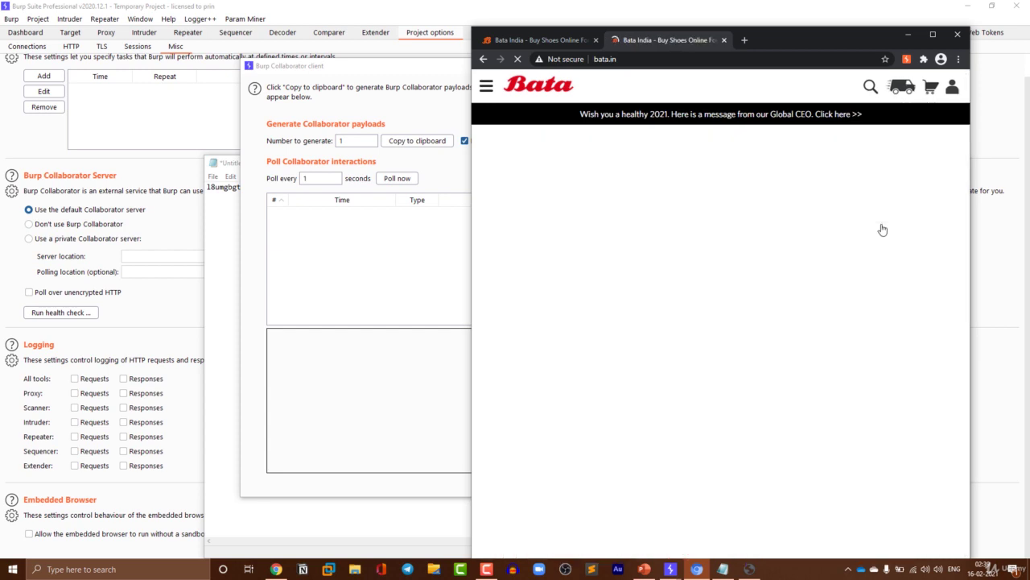
left_click(940, 94)
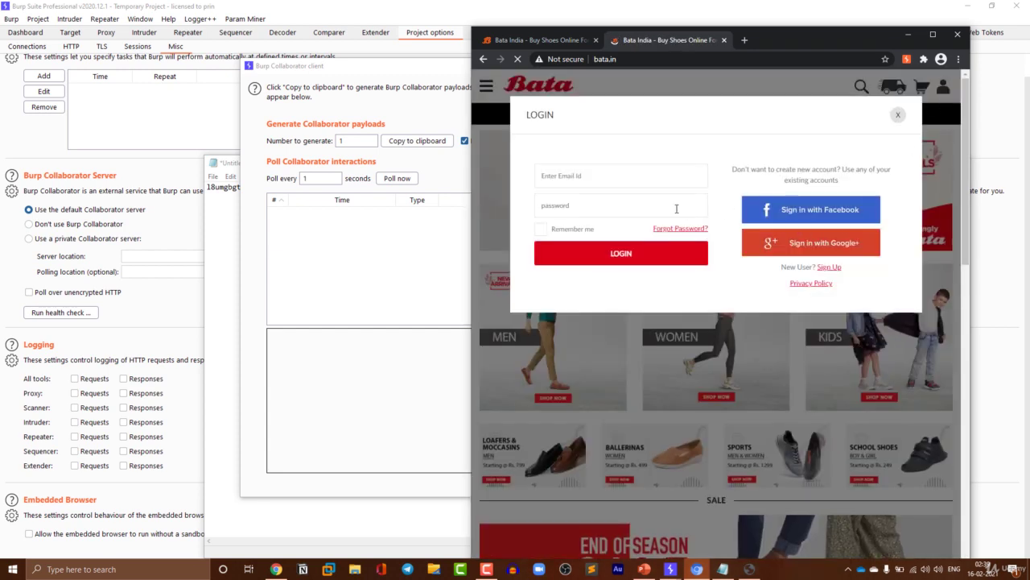
left_click(827, 270)
left_click(621, 171)
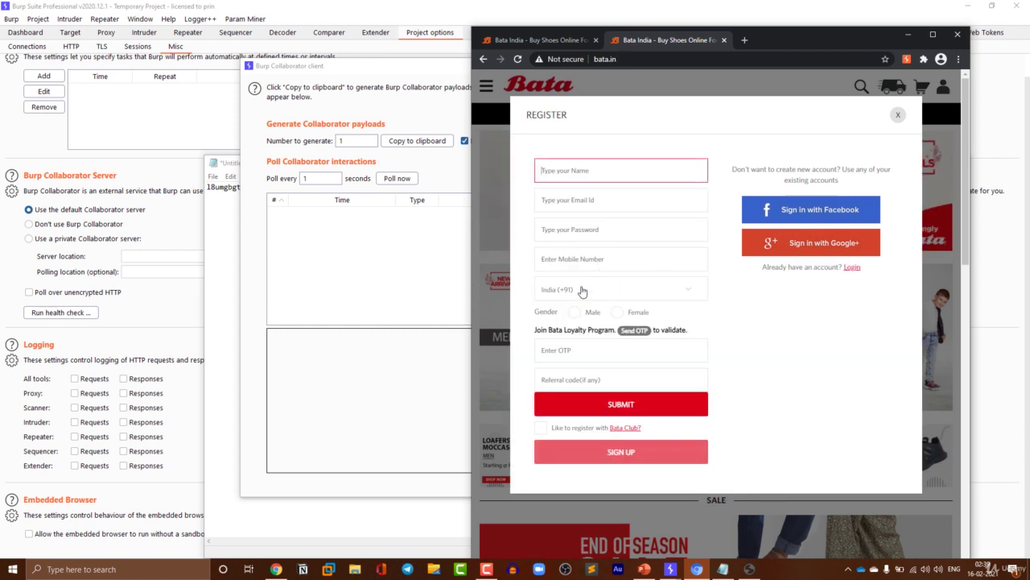
type("s")
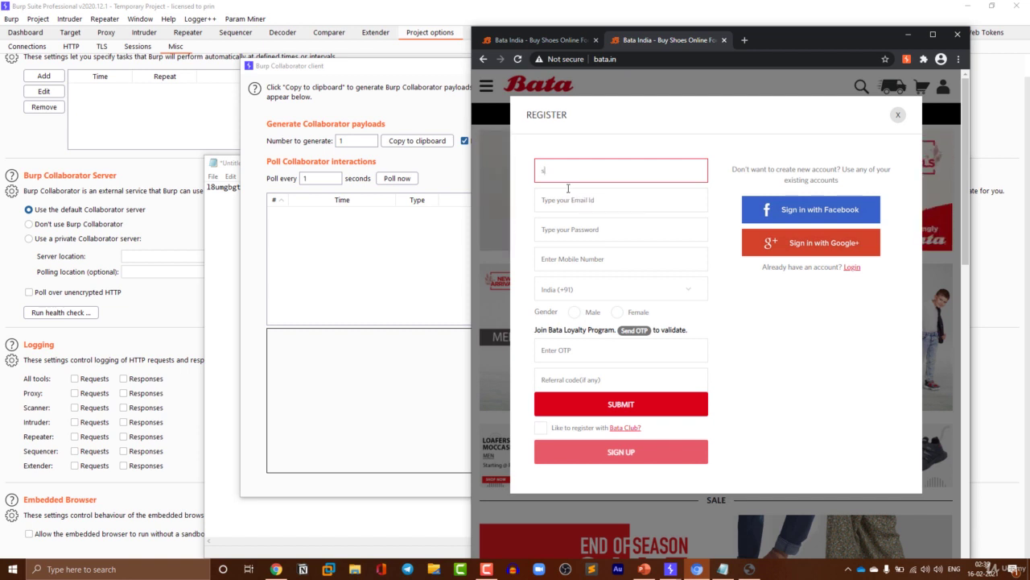
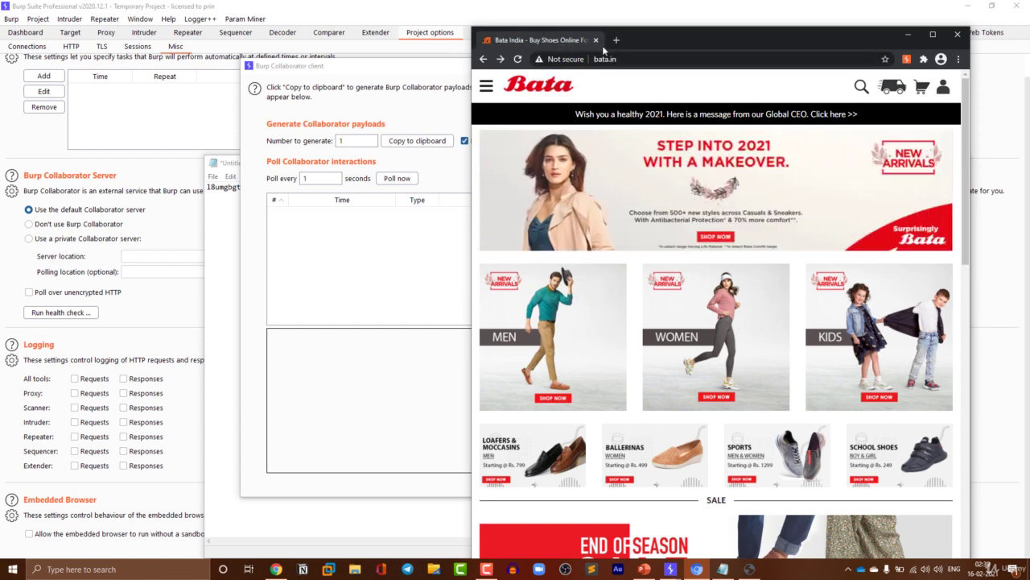
- Close the old Bata browser and launch a fresh Burp embedded browser from Proxy > Intercept
left_click(596, 39)
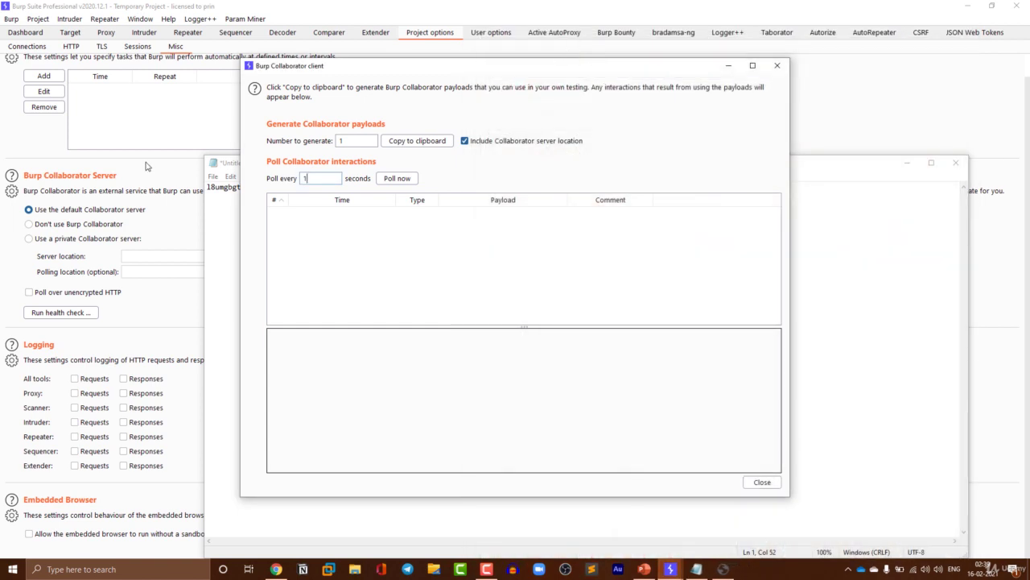
left_click(117, 35)
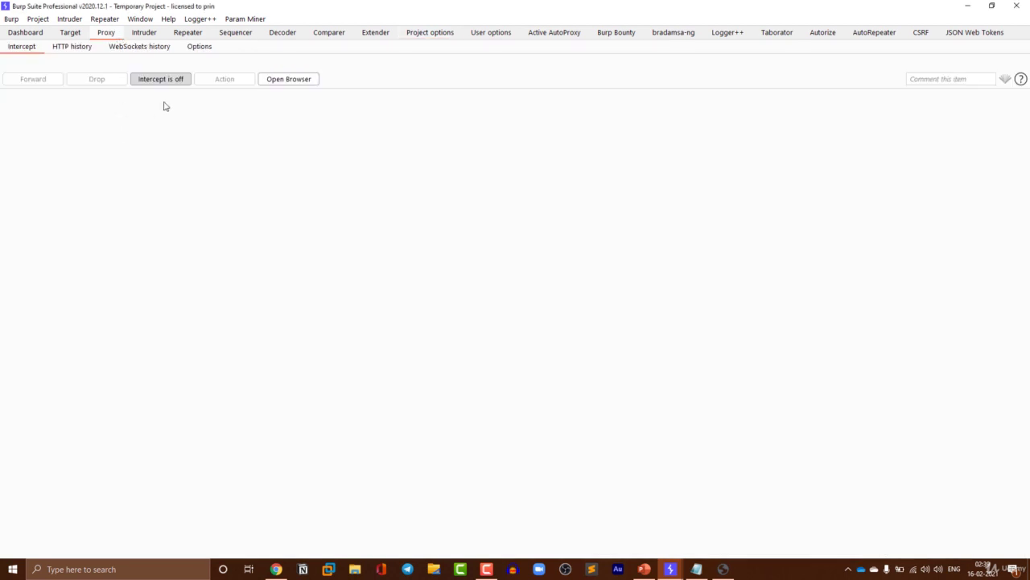
left_click(308, 80)
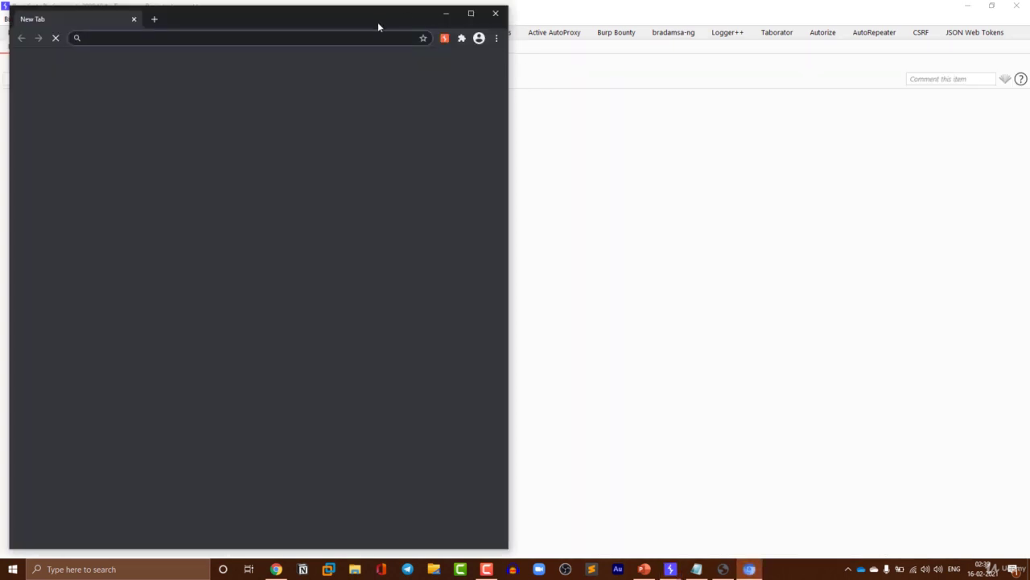
left_click_drag(379, 23, 761, 30)
- Search Google for 'bata login' and open the Bata login result in a new tab
type("bata")
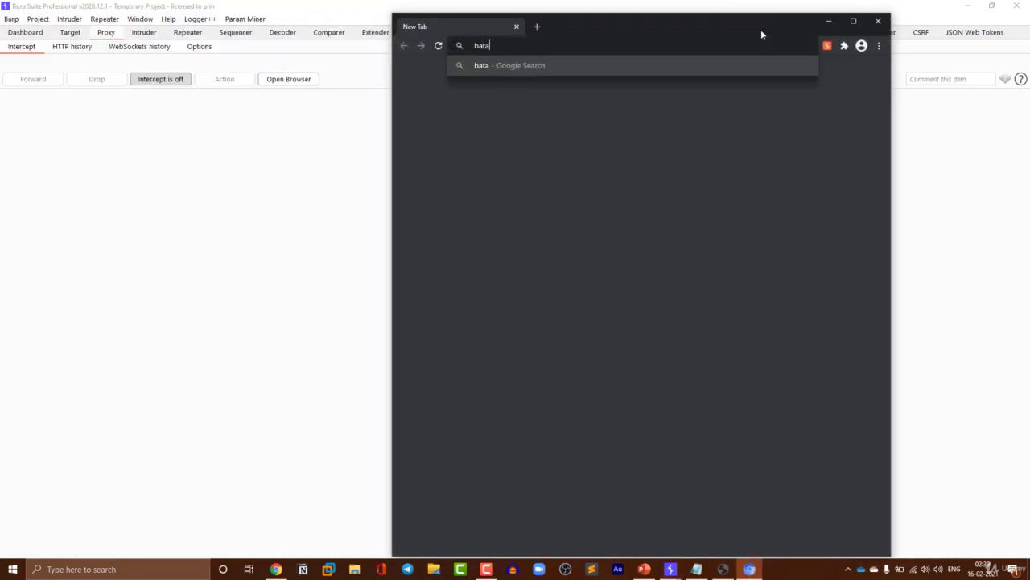
type(" login")
key("Return")
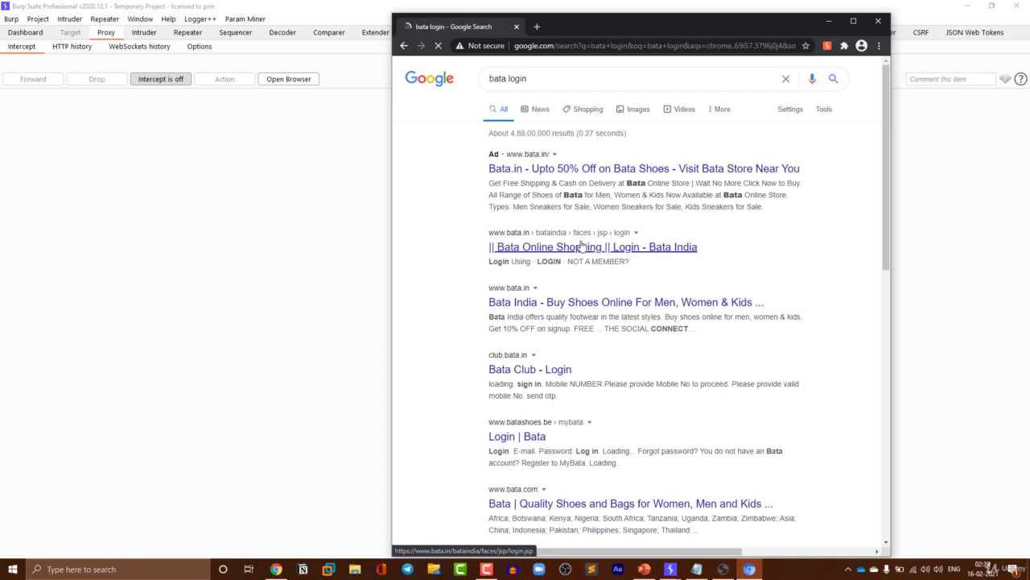
right_click(591, 247)
left_click(612, 251)
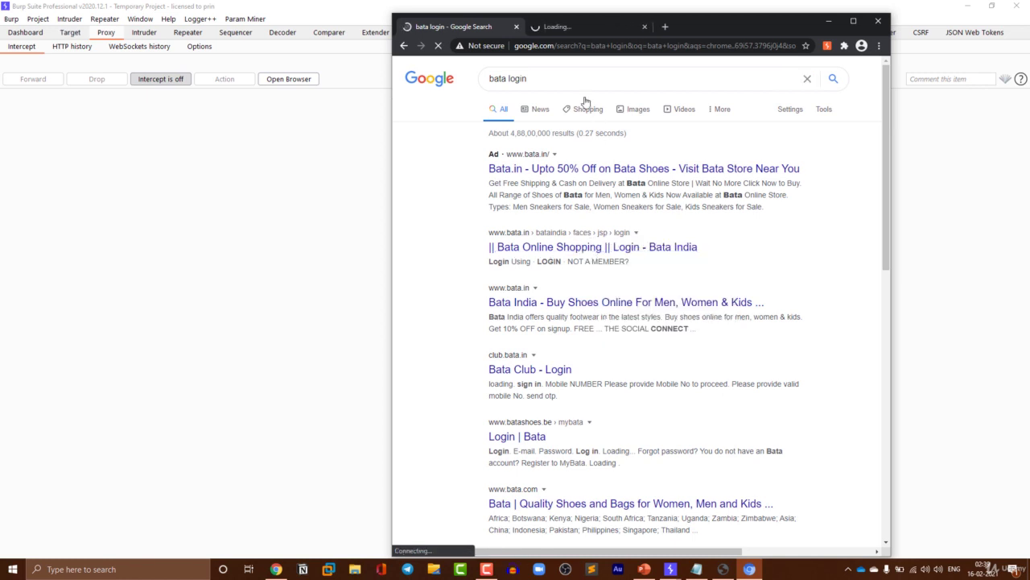
- Open Bata's Sign up Now registration page and begin entering '1@12345678' in the sign-up email field
left_click(595, 29)
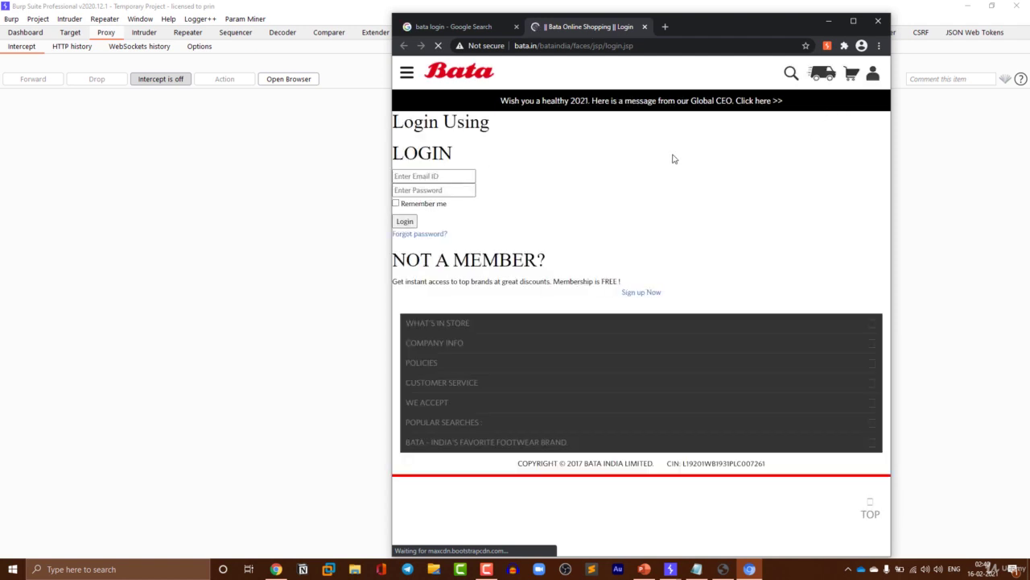
left_click(655, 297)
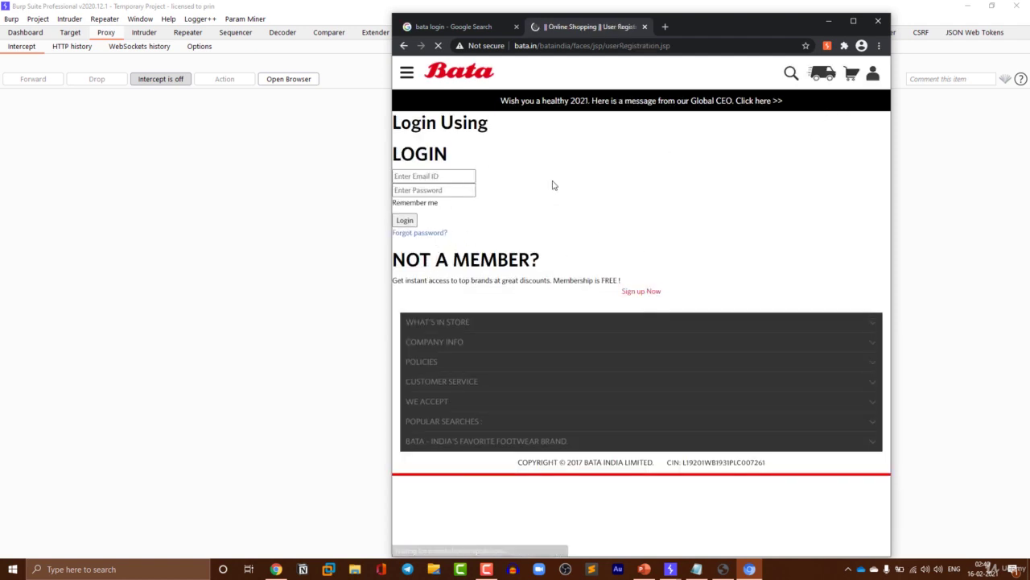
scroll(506, 161, "down", 10)
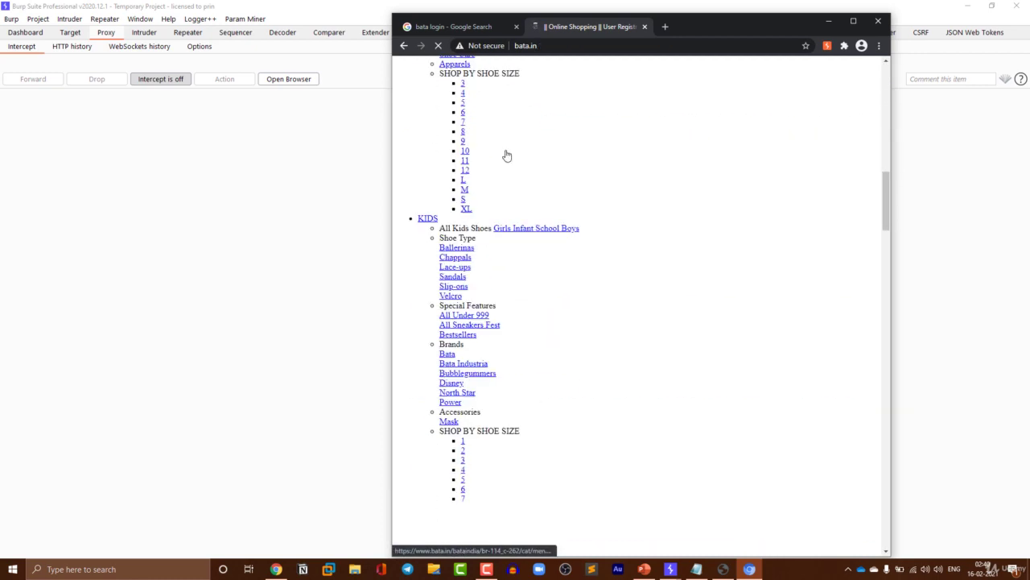
scroll(506, 164, "down", 10)
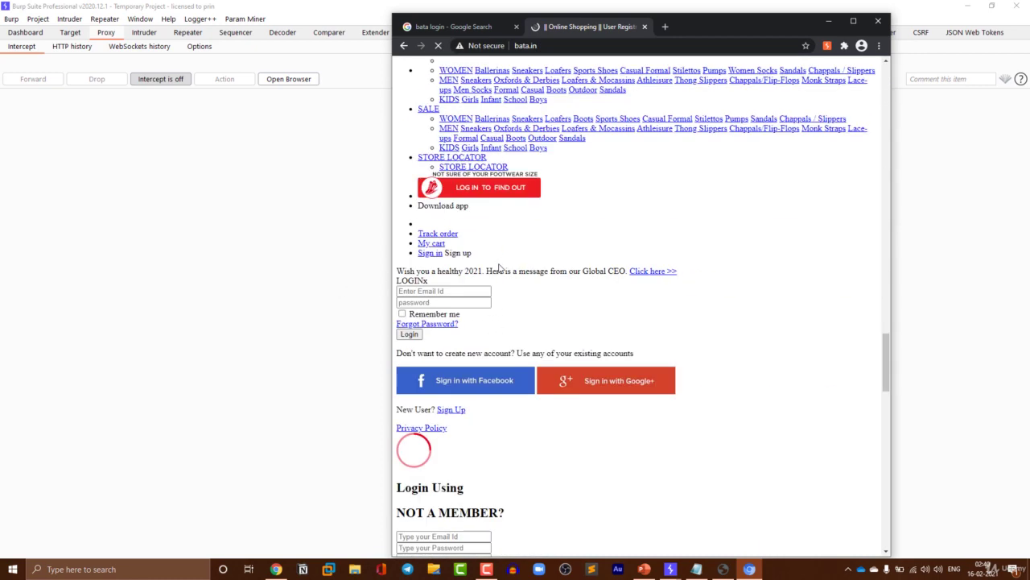
scroll(458, 207, "down", 3)
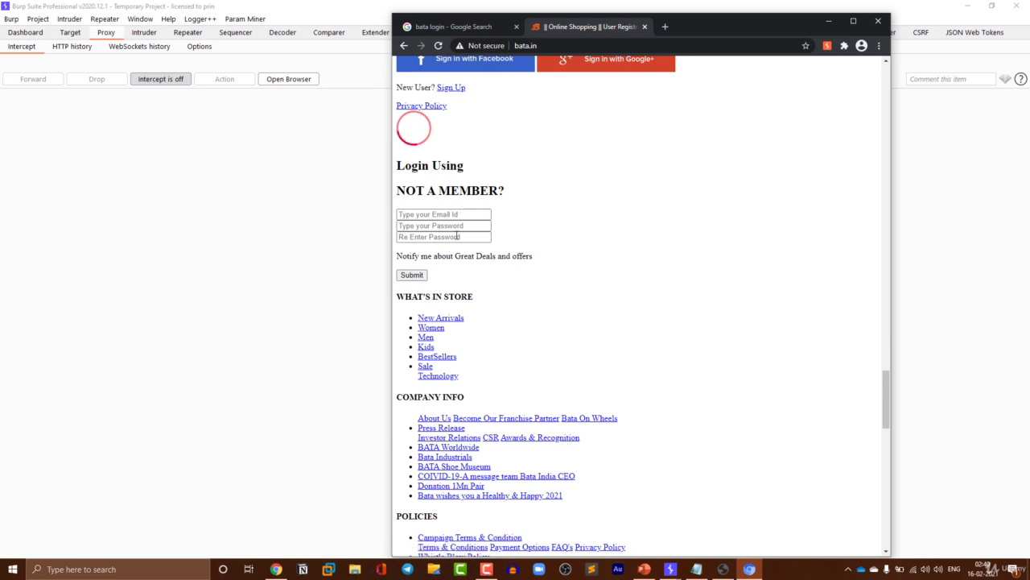
left_click(451, 214)
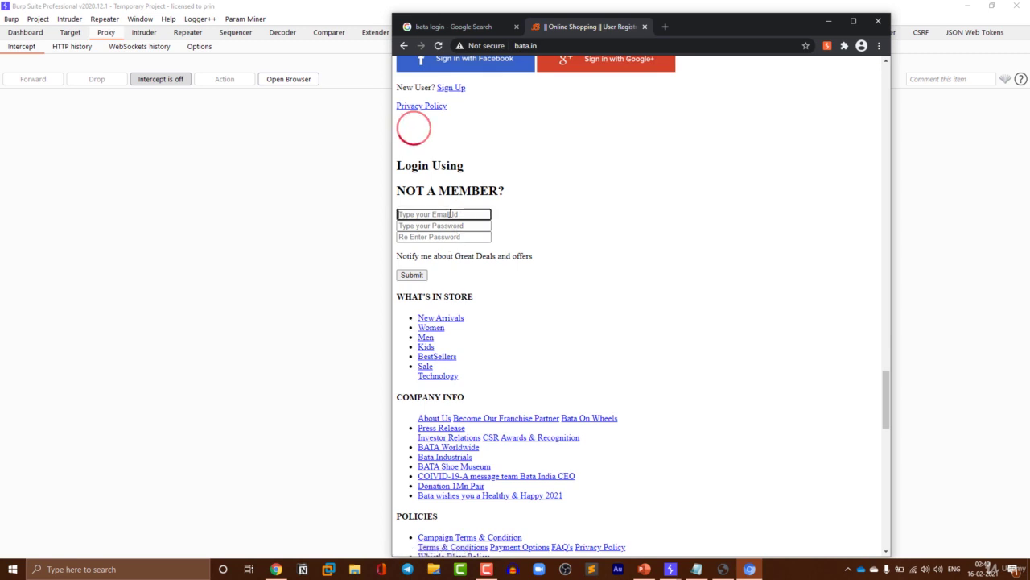
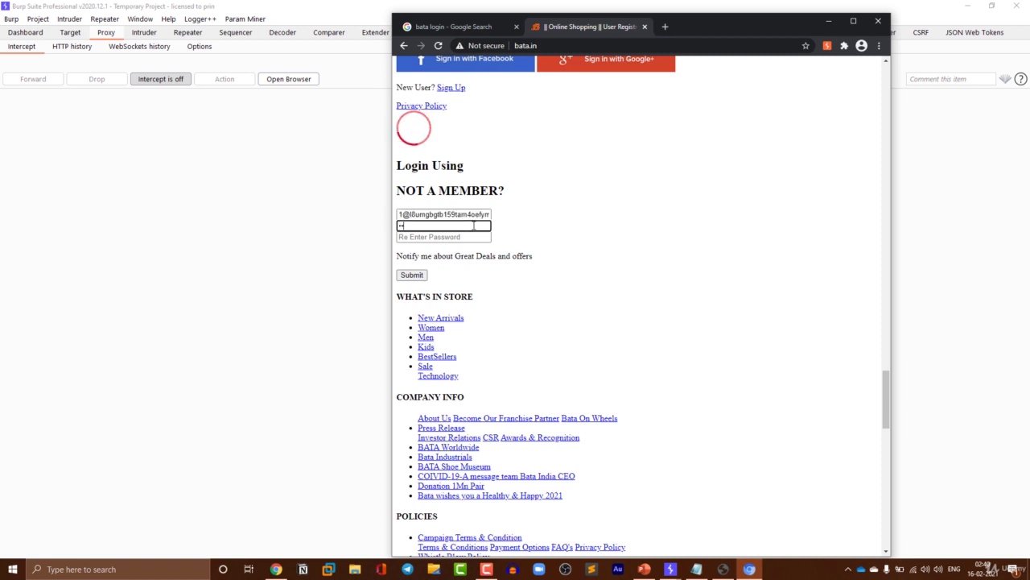
- Complete the Bata sign-up email and password, then submit and send past the insecure-form warning
type("5678")
left_click(463, 237)
type("12345")
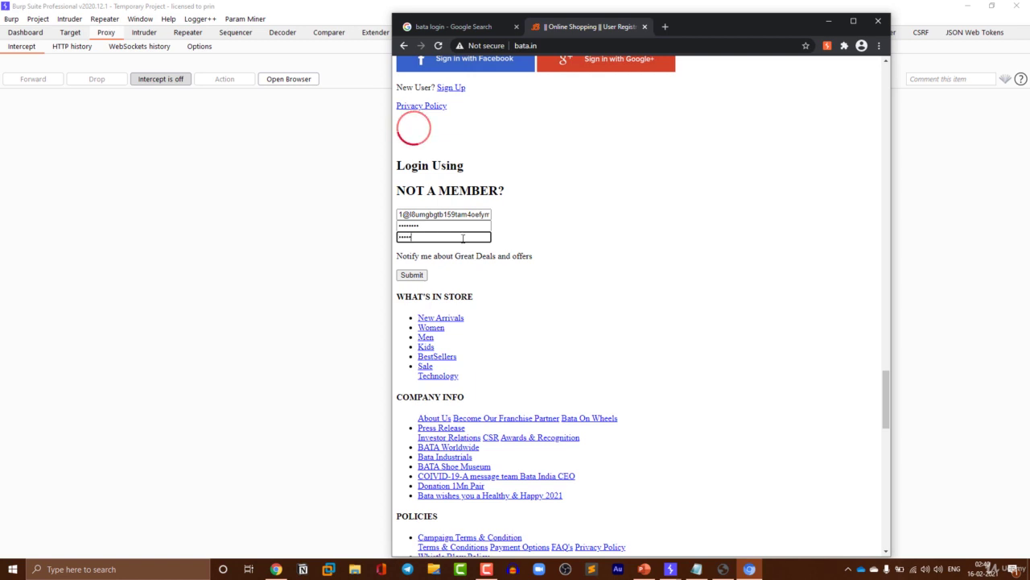
type("678")
left_click(408, 274)
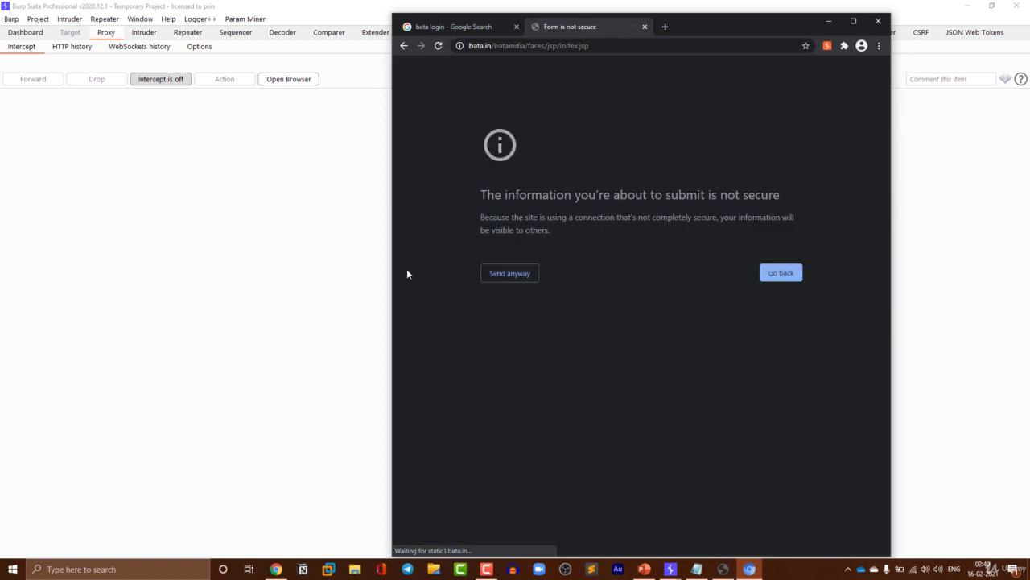
left_click(530, 278)
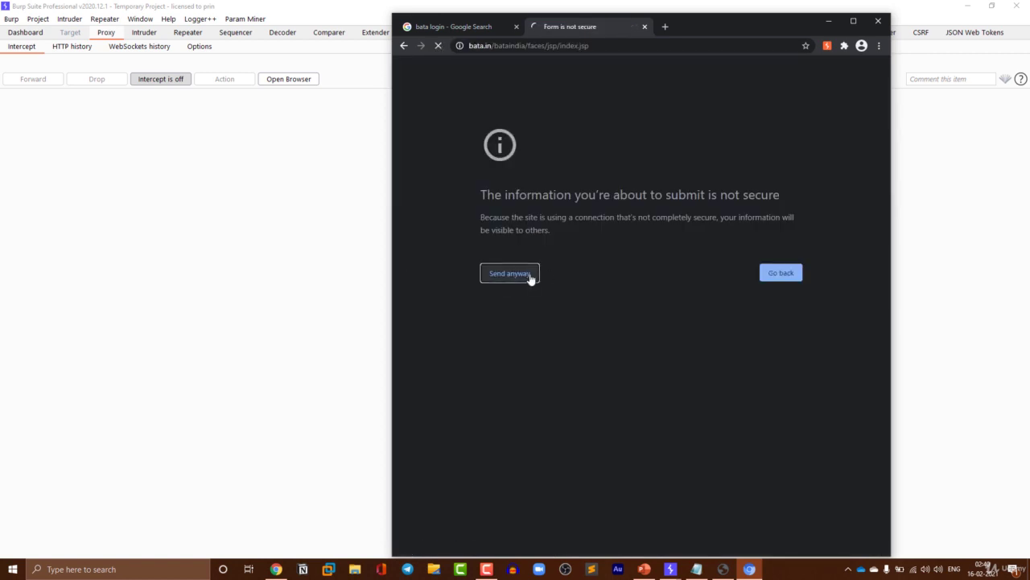
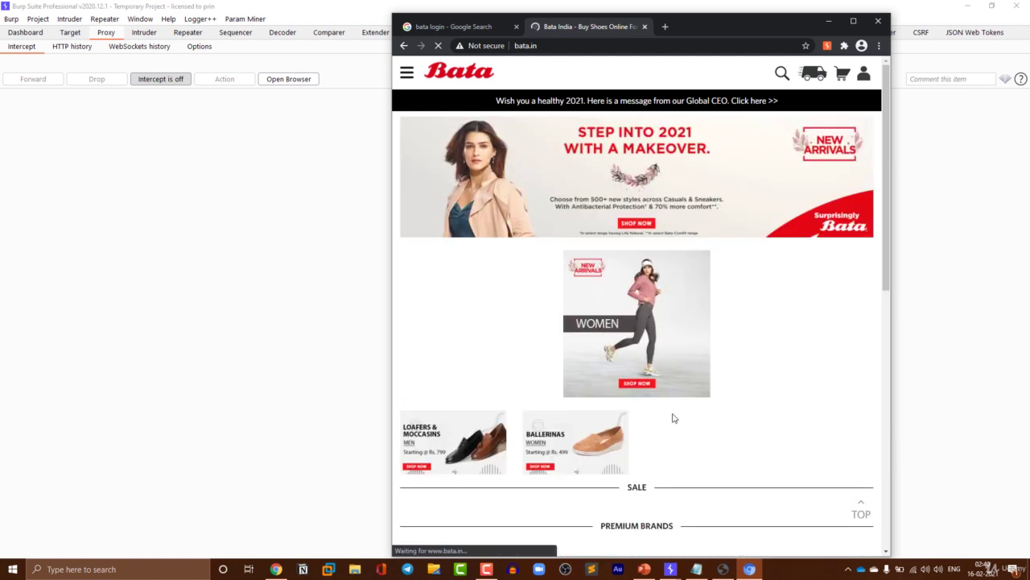
- Bring the Burp Collaborator client to the front and place it beside the Bata page to see its four DNS interactions
mouse_move(670, 569)
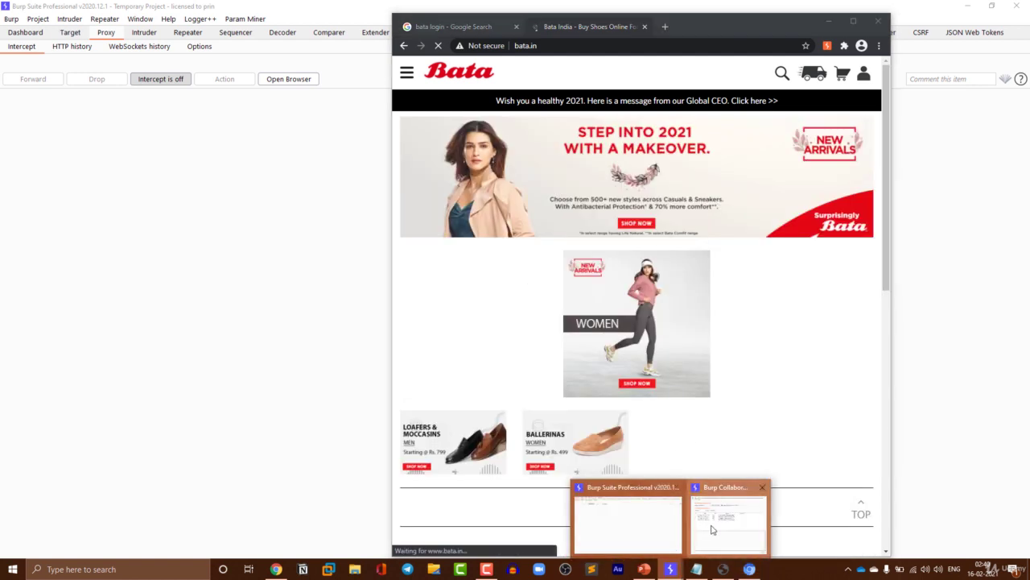
left_click(716, 523)
left_click_drag(422, 71, 203, 66)
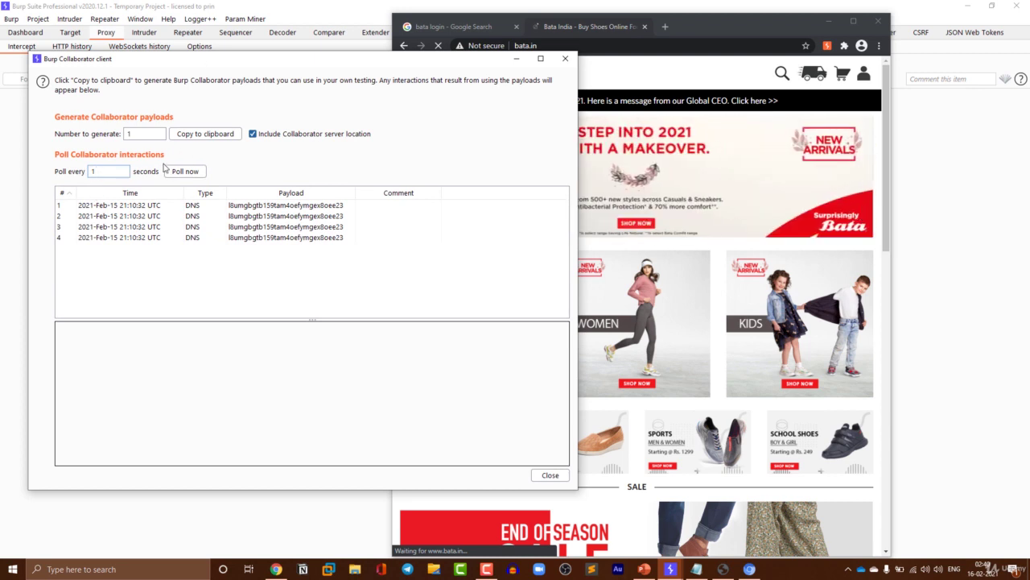
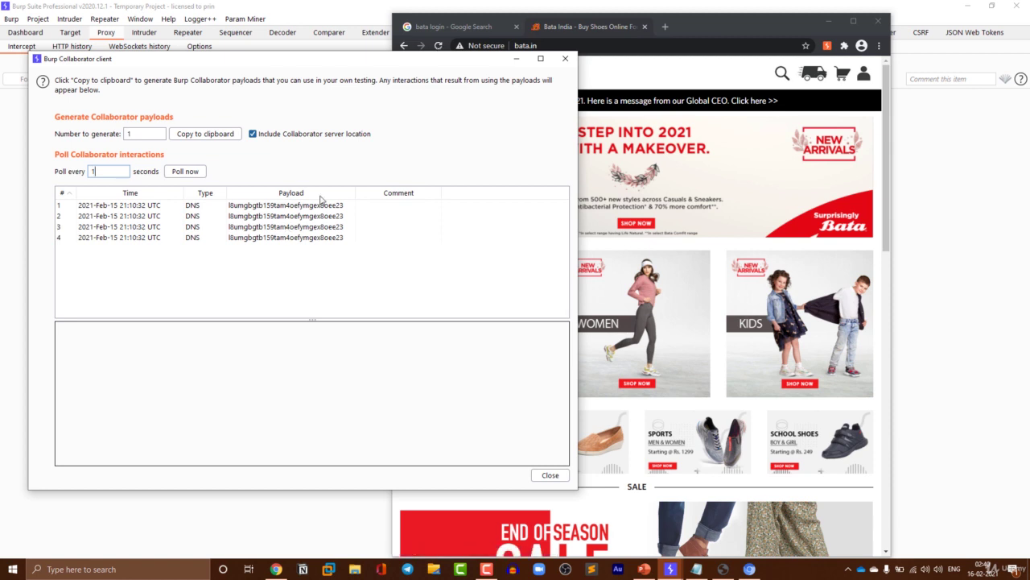
- Read the Description of each of the four DNS interactions, including the A, AAAA and MX lookups
left_click(237, 208)
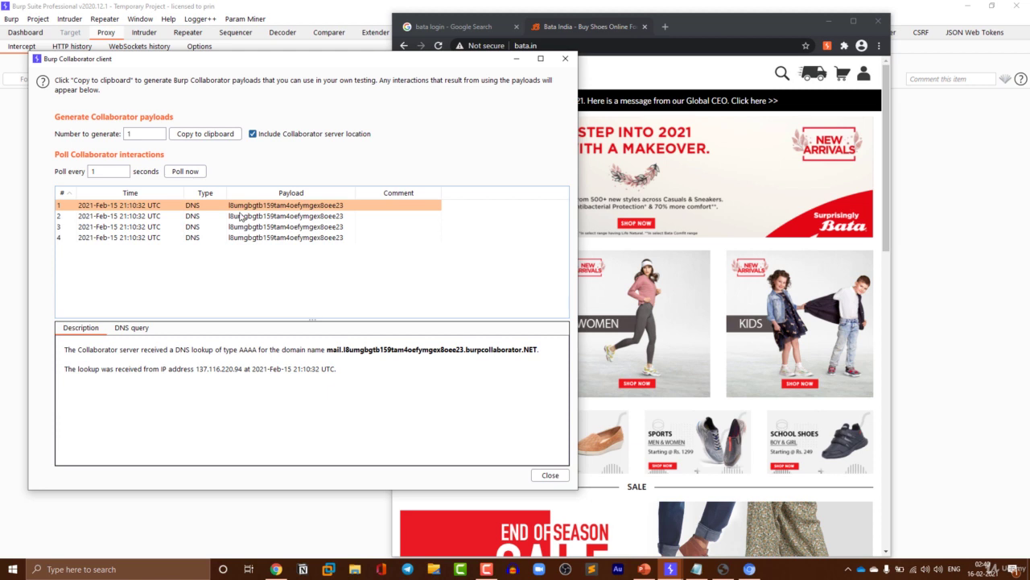
left_click(240, 215)
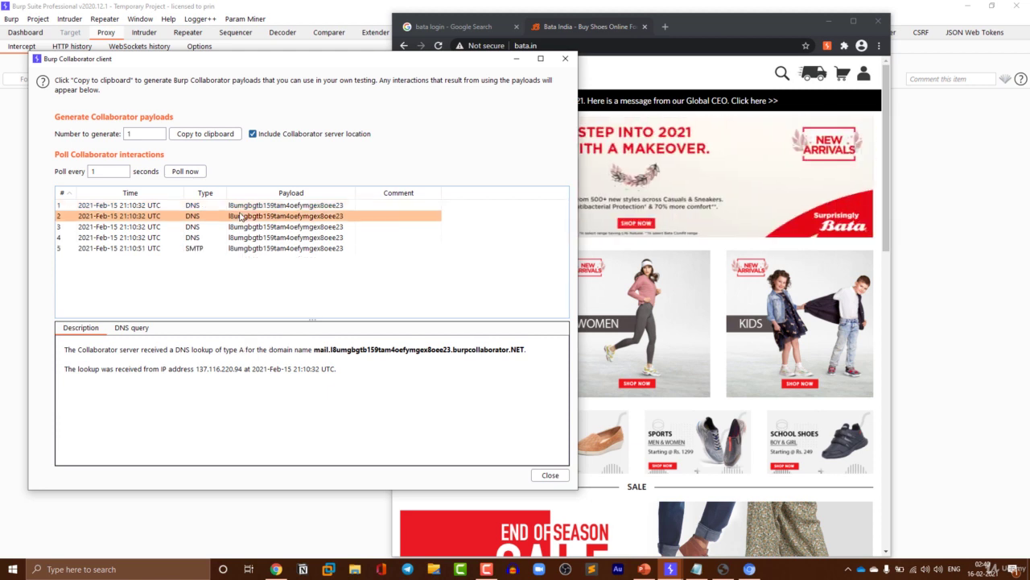
left_click(249, 228)
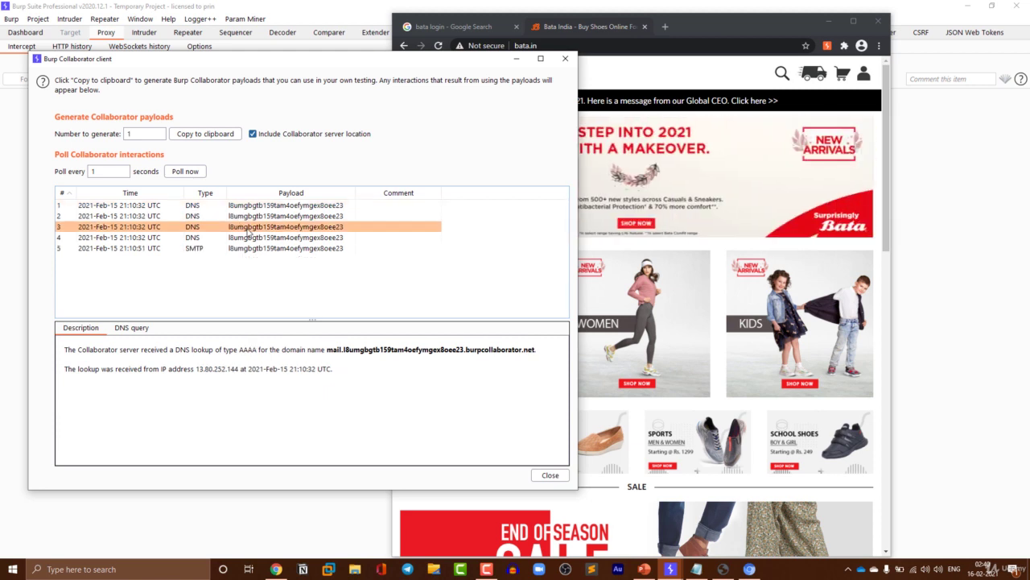
left_click(248, 237)
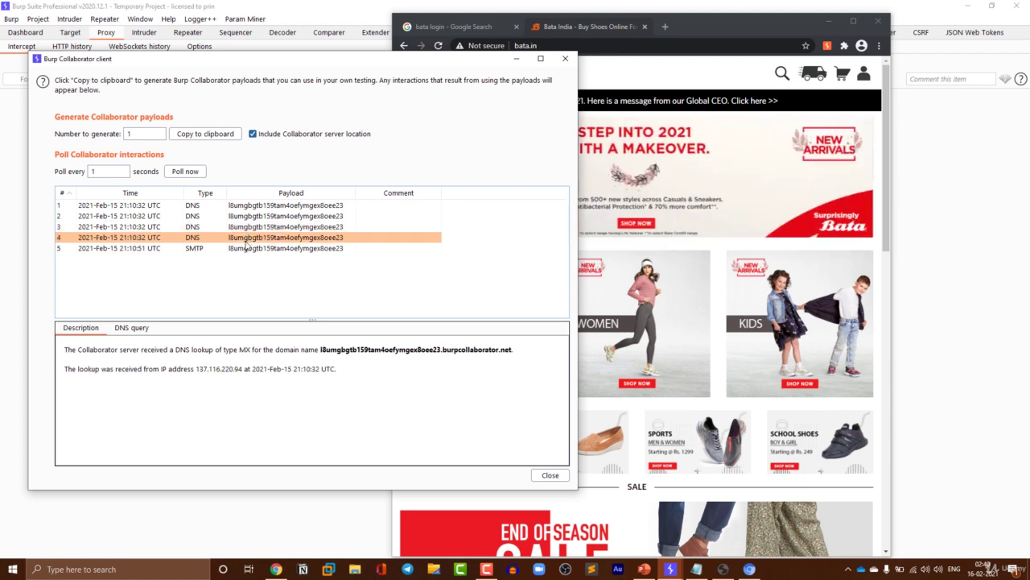
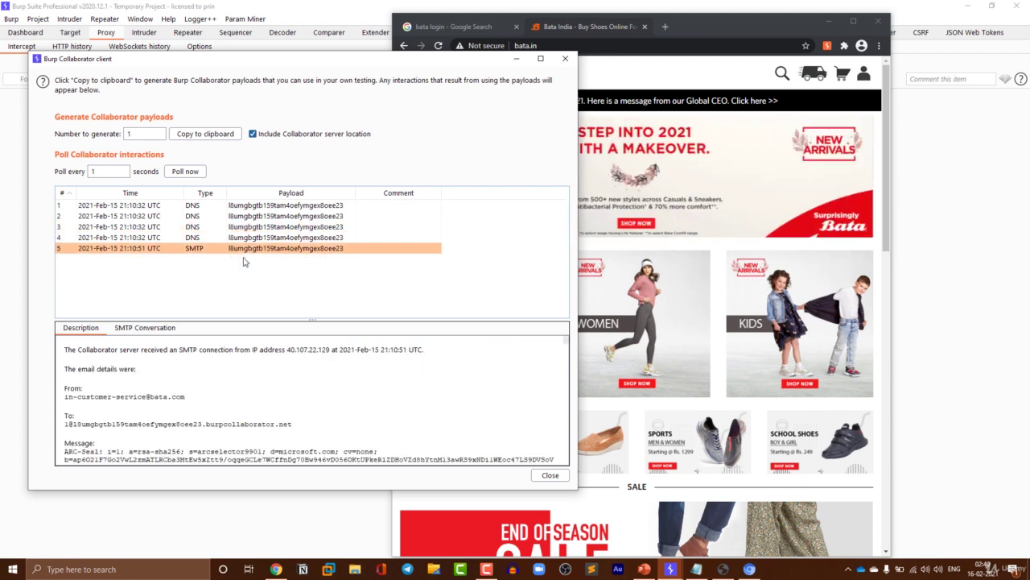
scroll(188, 356, "down", 3)
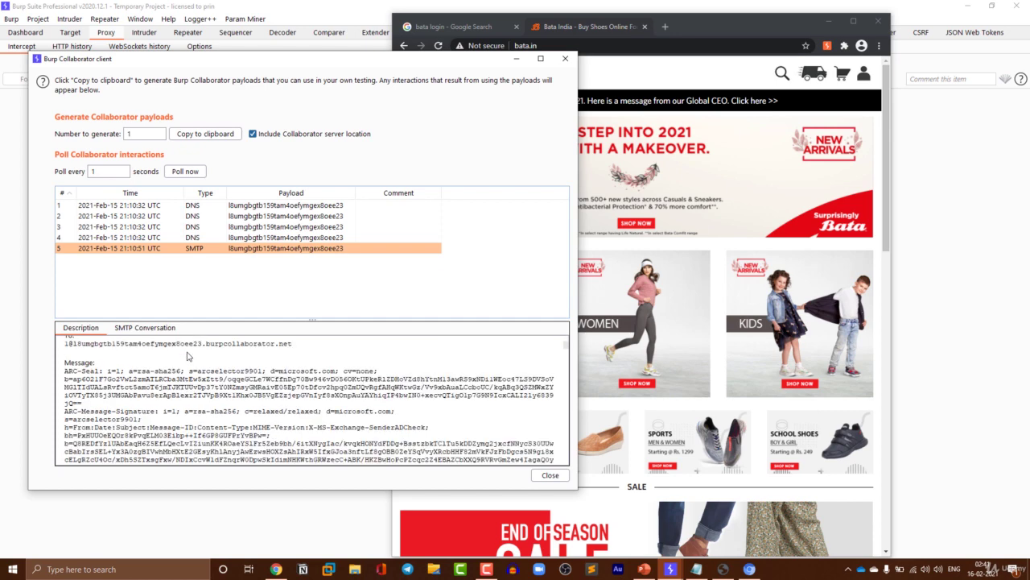
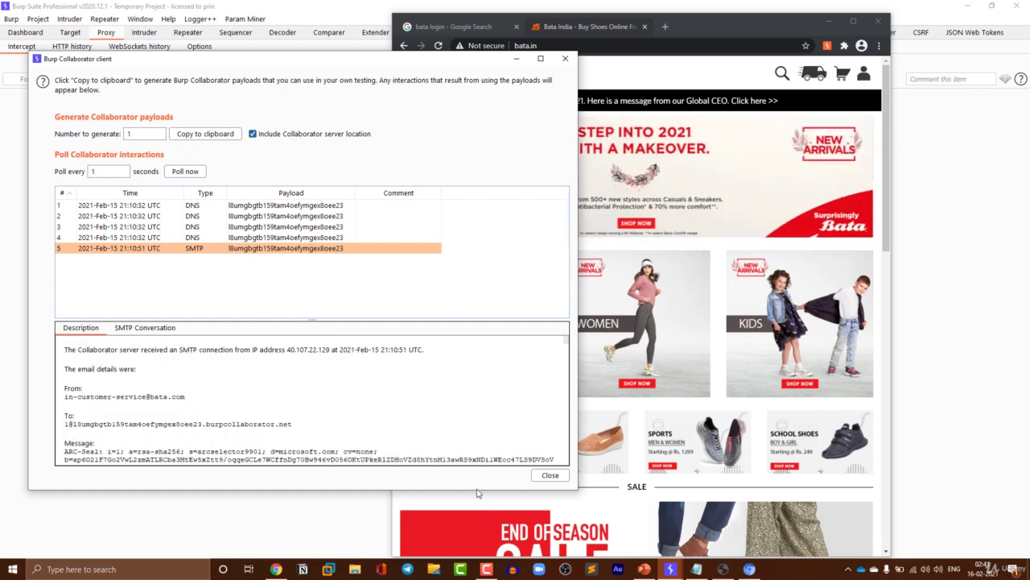
- Scroll the SMTP description to the Authentication-Results headers showing SPF, DKIM and DMARC, then restore the dialog
left_click_drag(479, 493, 471, 512)
scroll(322, 403, "down", 5)
left_click_drag(428, 32, 428, 4)
double_click(427, 5)
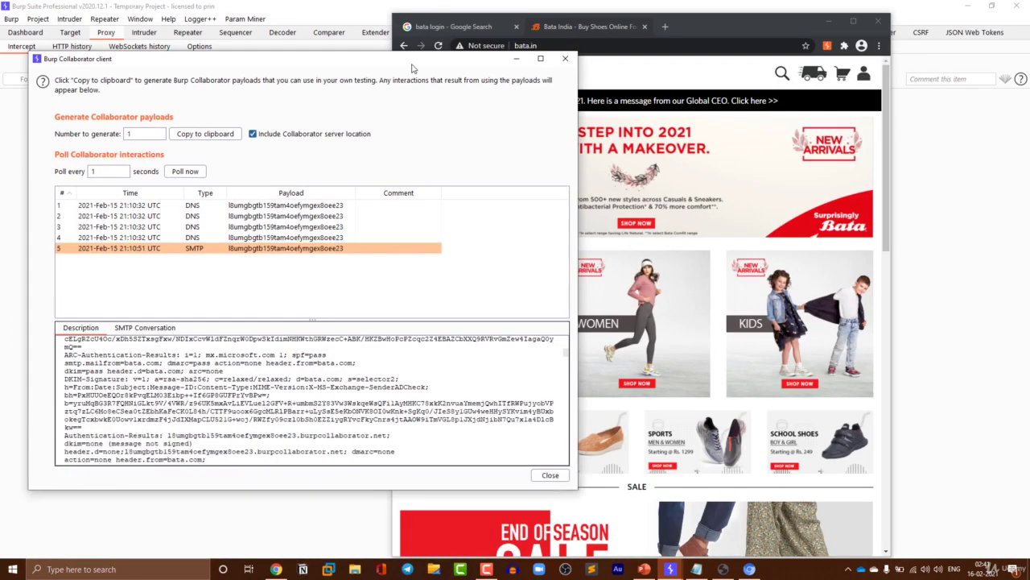
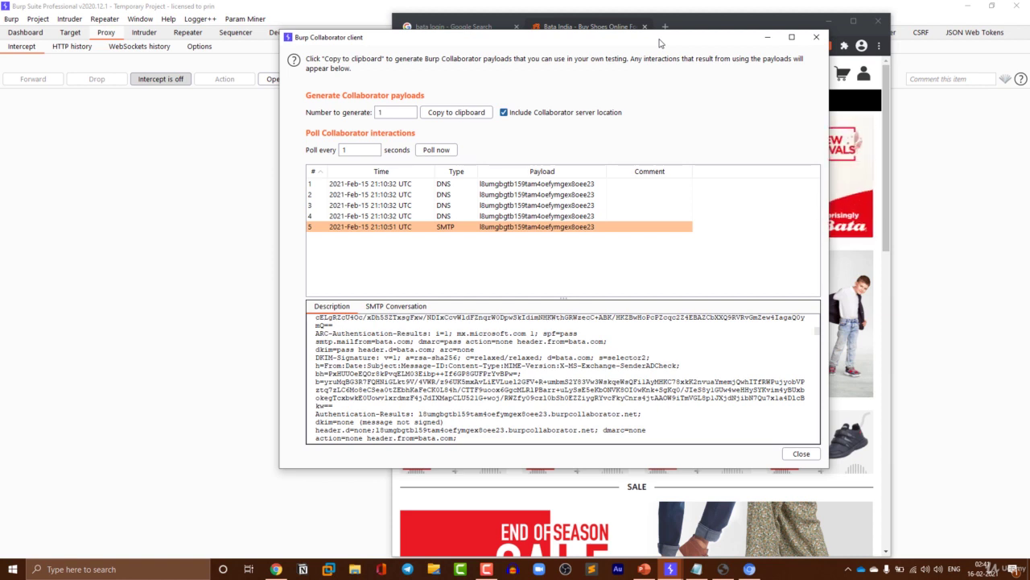
- Open the Collaborator client help documentation, then bring the client's interactions list back to the front
left_click(294, 60)
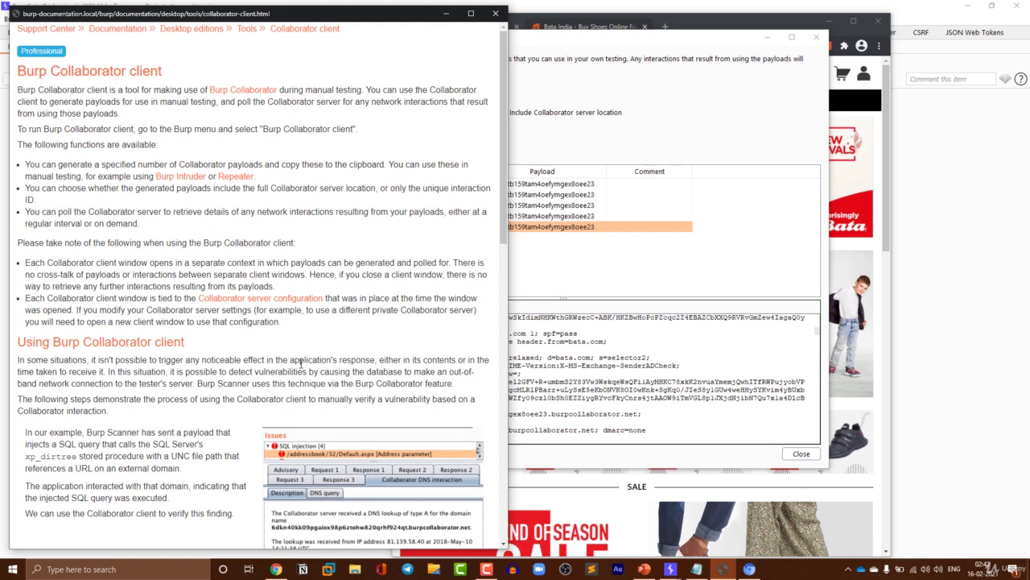
left_click(691, 141)
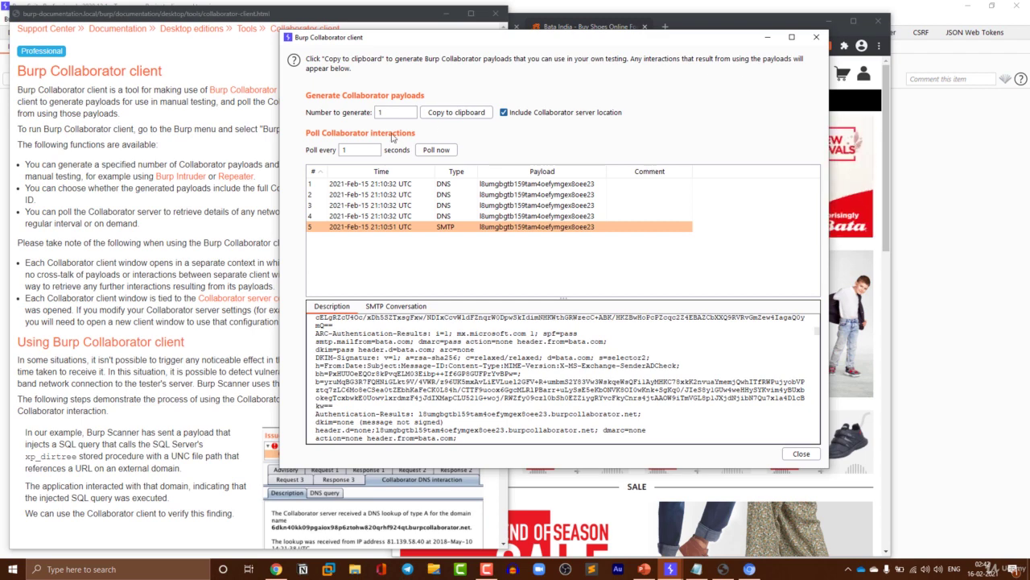
- Review the help page, then bring the Collaborator client forward and shift it slightly right
left_click(212, 210)
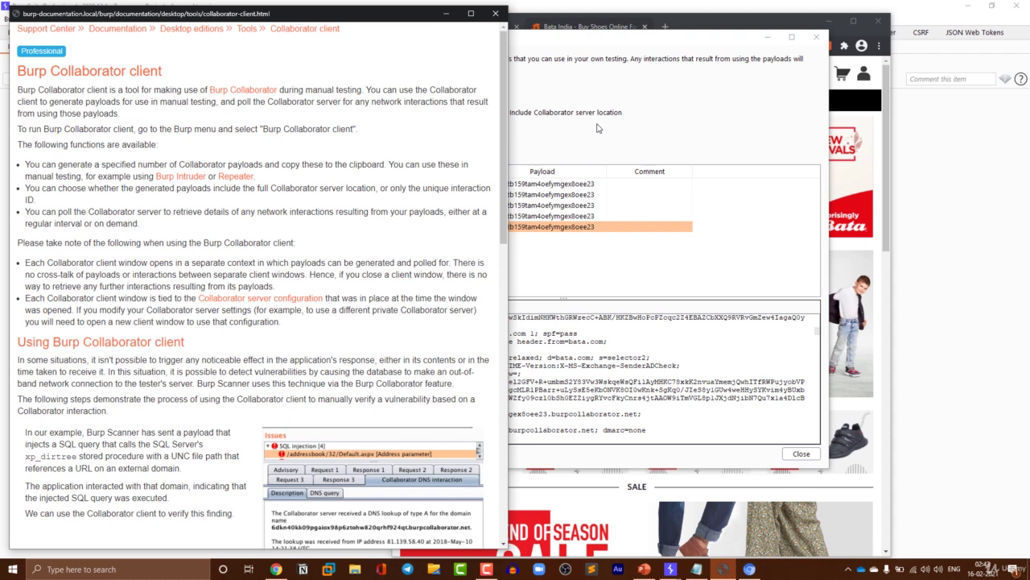
left_click(595, 115)
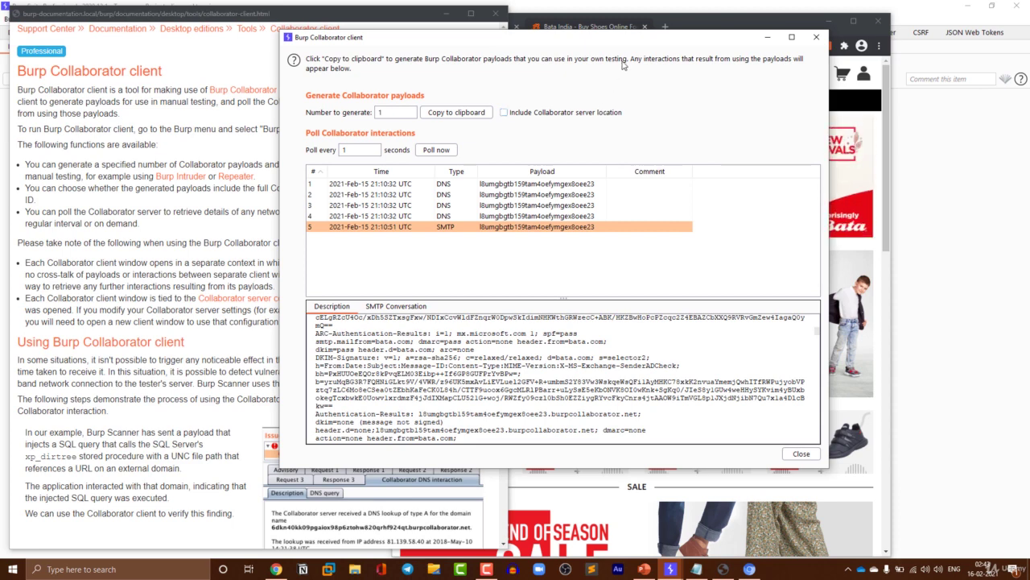
left_click_drag(610, 38, 682, 48)
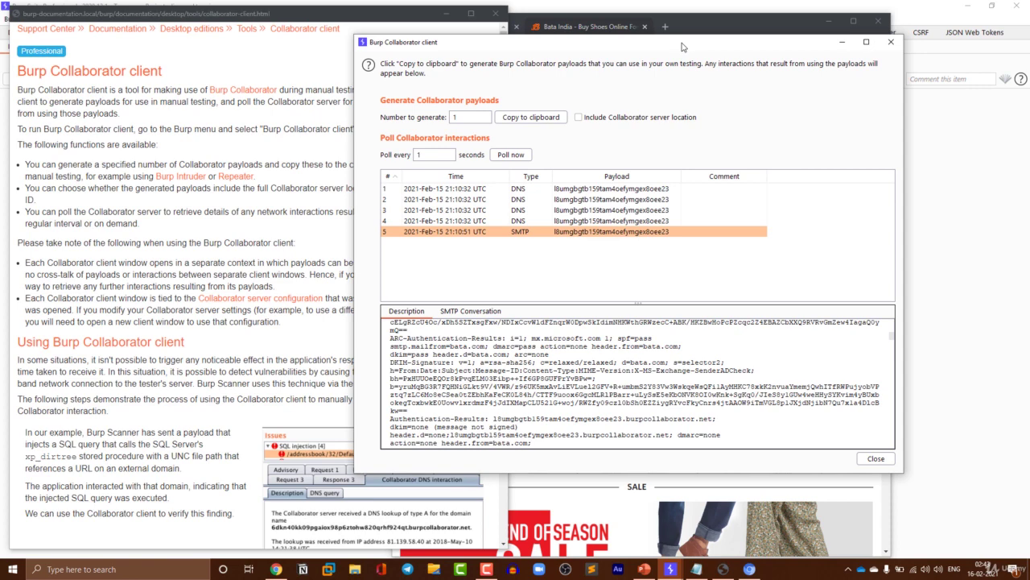
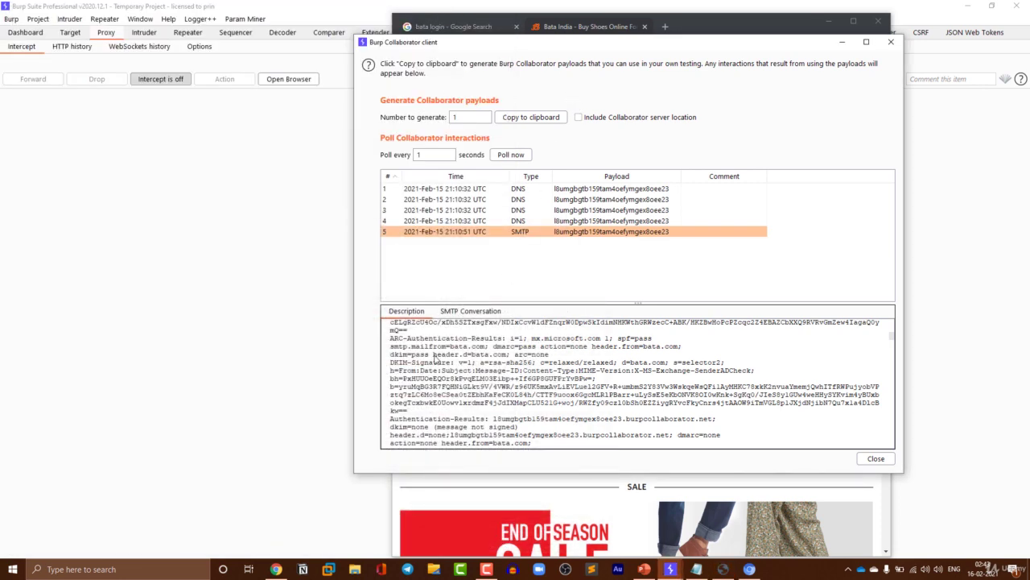
- Switch to Chrome and return to the top of the hackingarticles Burp Collaborator tutorial
left_click(276, 569)
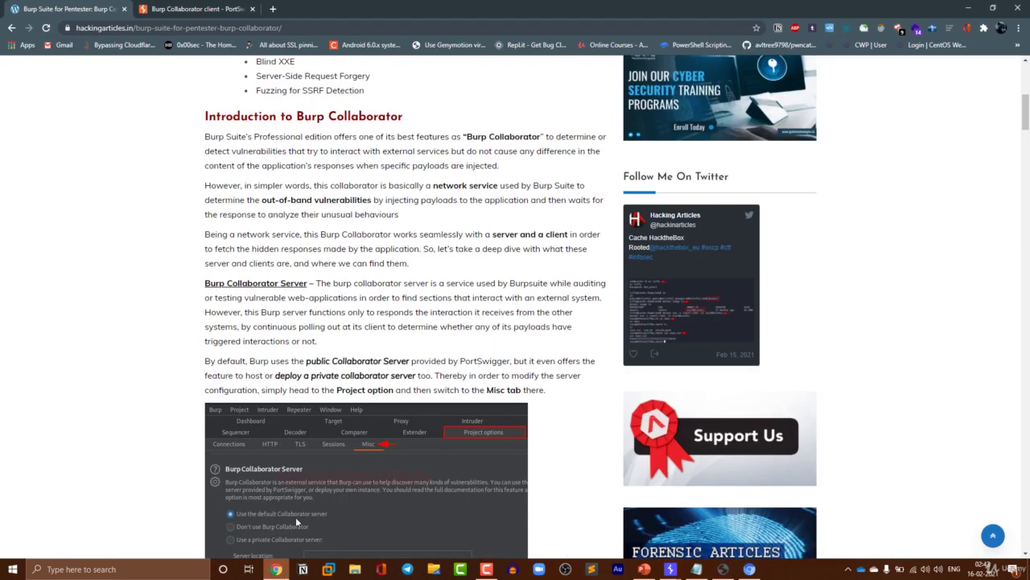
scroll(447, 268, "up", 1)
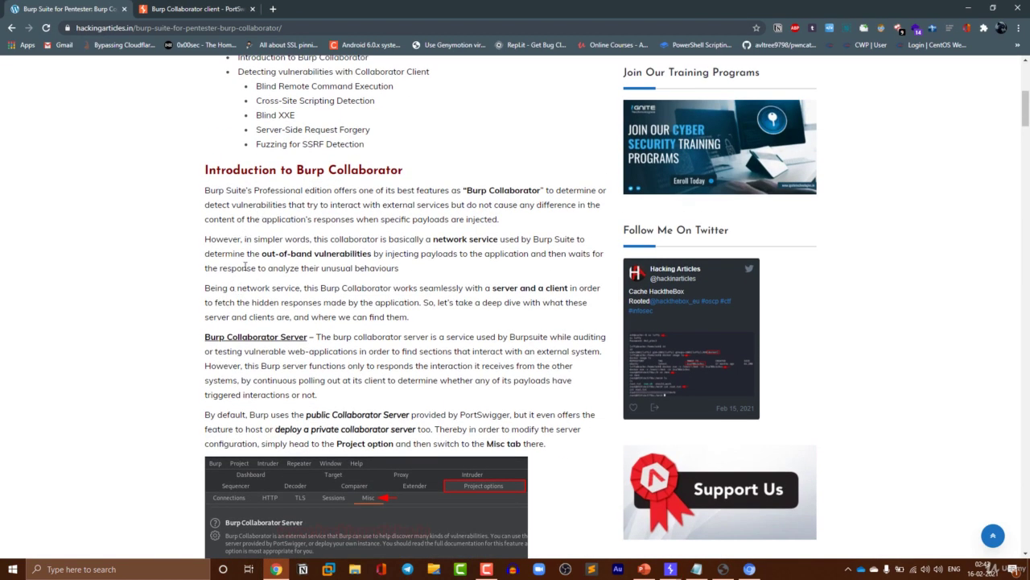
scroll(256, 252, "up", 1)
scroll(256, 253, "up", 1)
- Read down past the Collaborator server and health check to the client's options
scroll(305, 345, "down", 3)
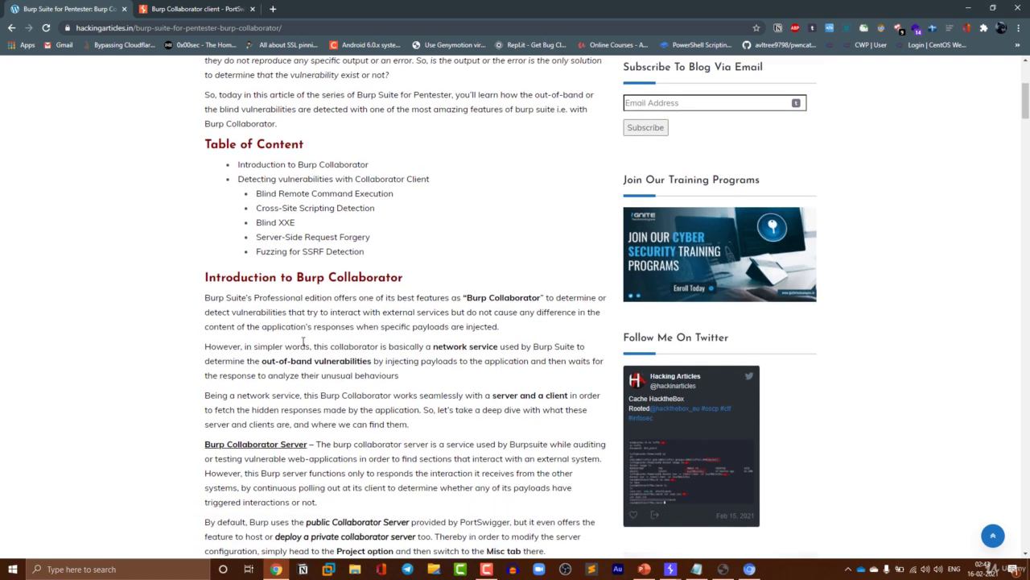
scroll(337, 315, "down", 2)
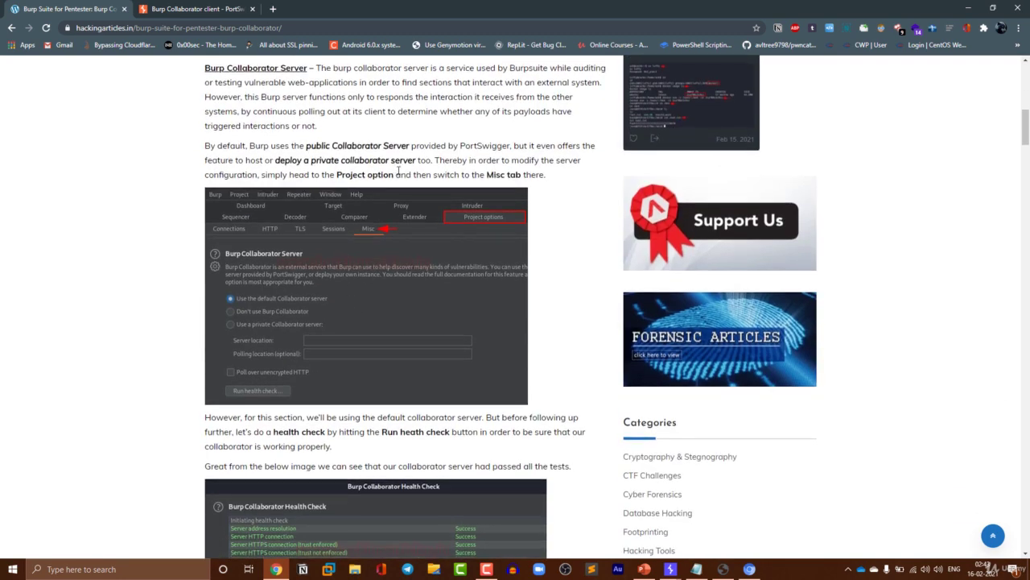
scroll(398, 175, "down", 3)
scroll(397, 172, "down", 4)
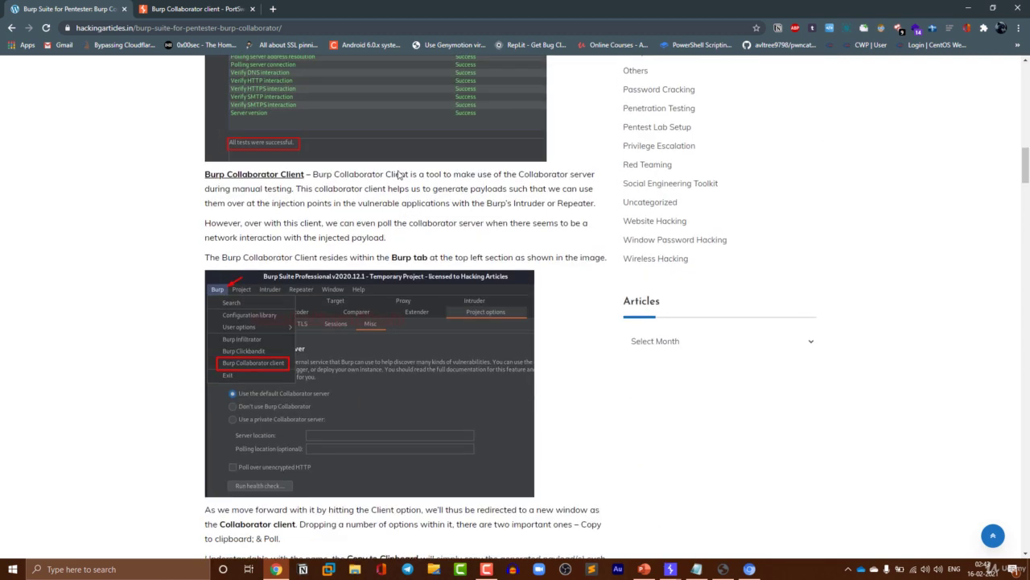
scroll(397, 175, "down", 1)
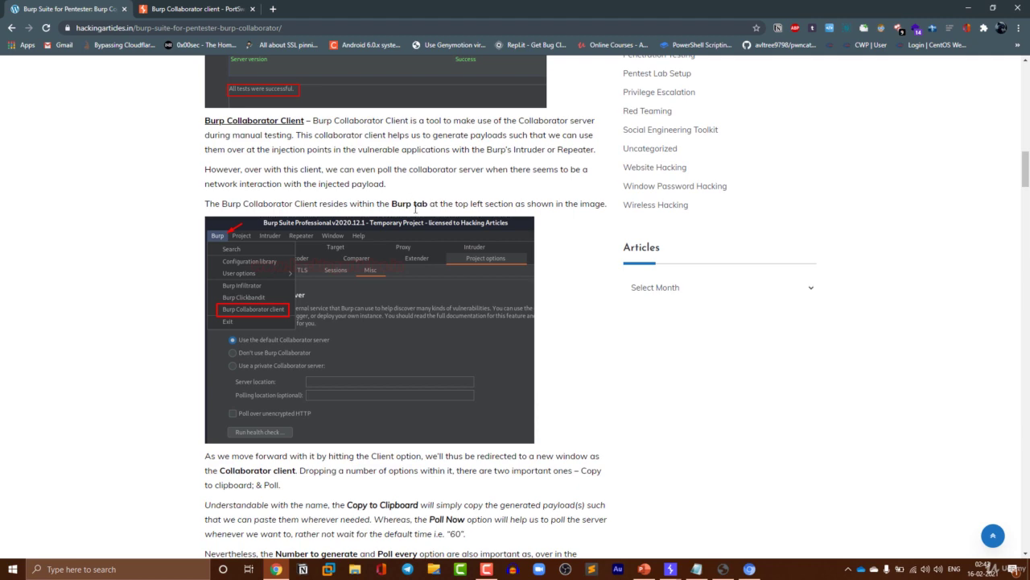
scroll(419, 203, "down", 5)
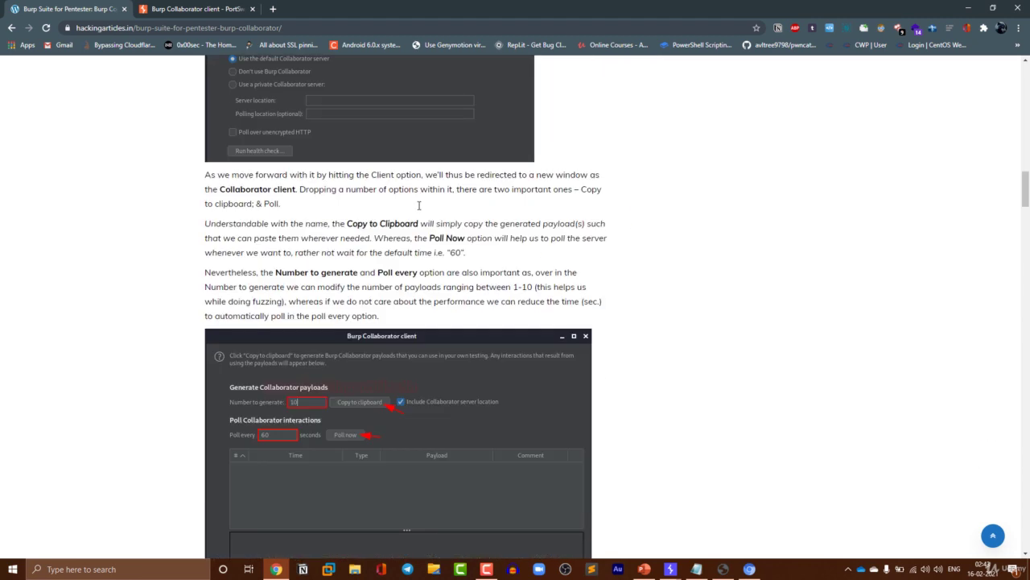